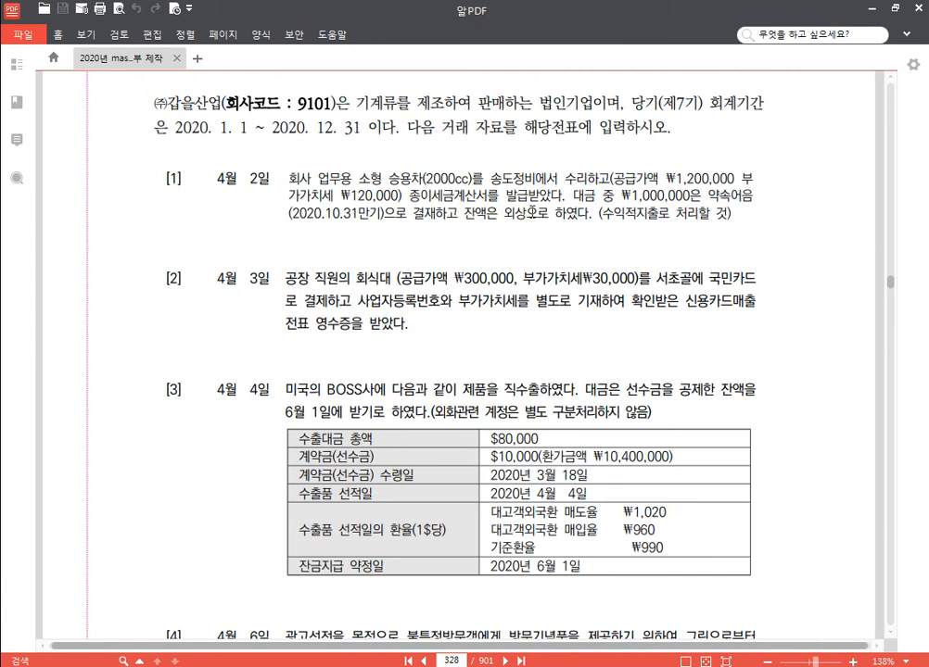
Highlight "종이세금계산서를 발급받았다" and "차(2000cc)를 송도정비에서 수리" in transaction [1] of the PDF.
left_click_drag(409, 197, 560, 198)
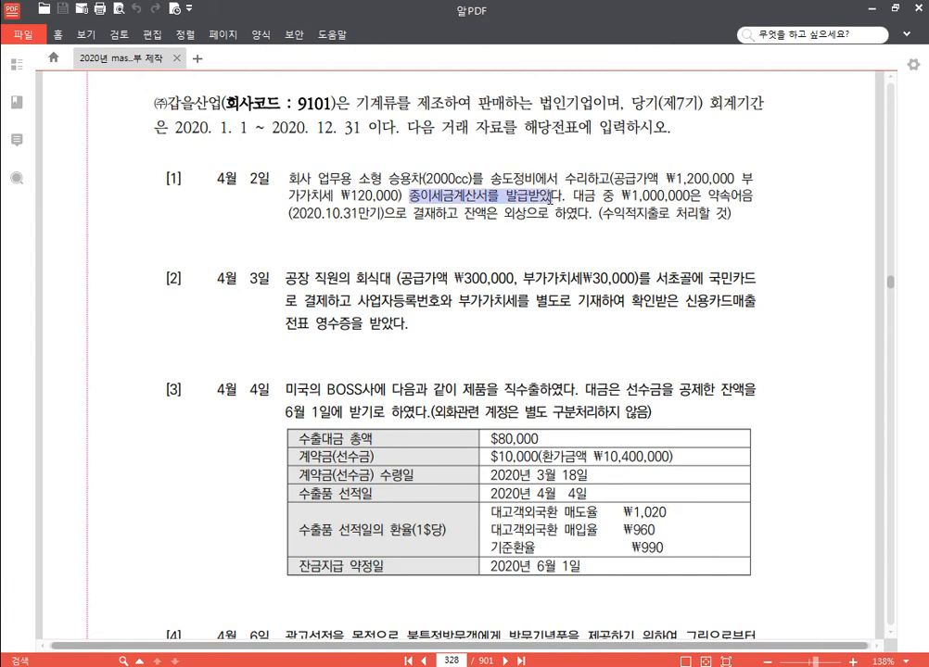
left_click(572, 176)
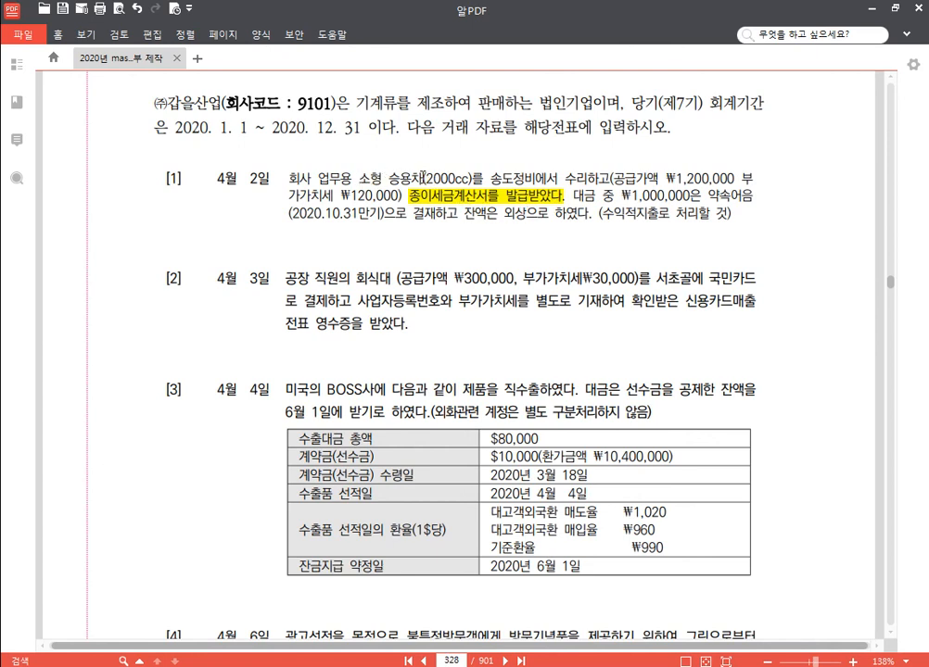
left_click_drag(346, 179, 587, 179)
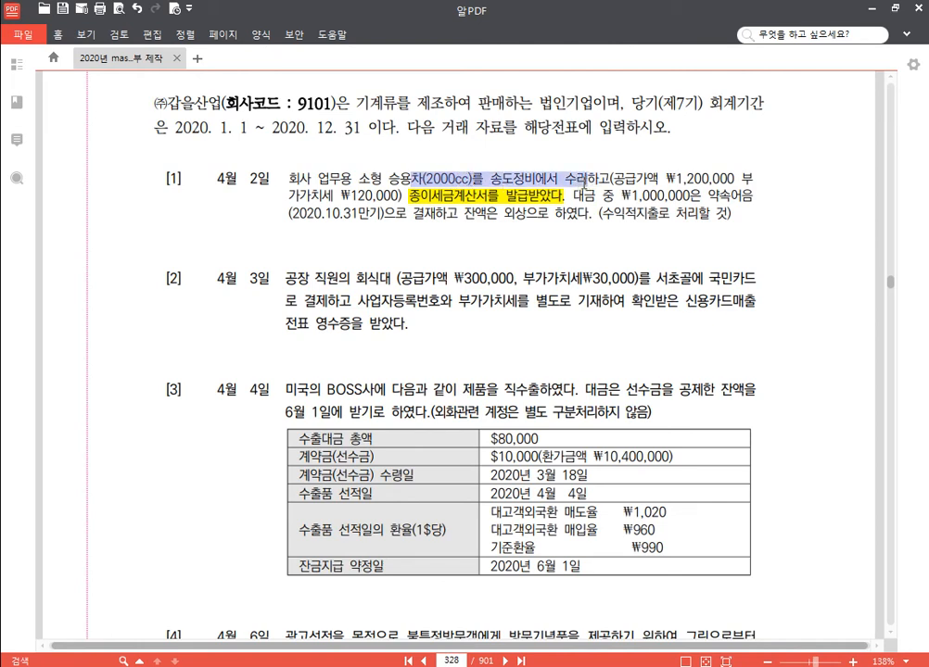
left_click(596, 153)
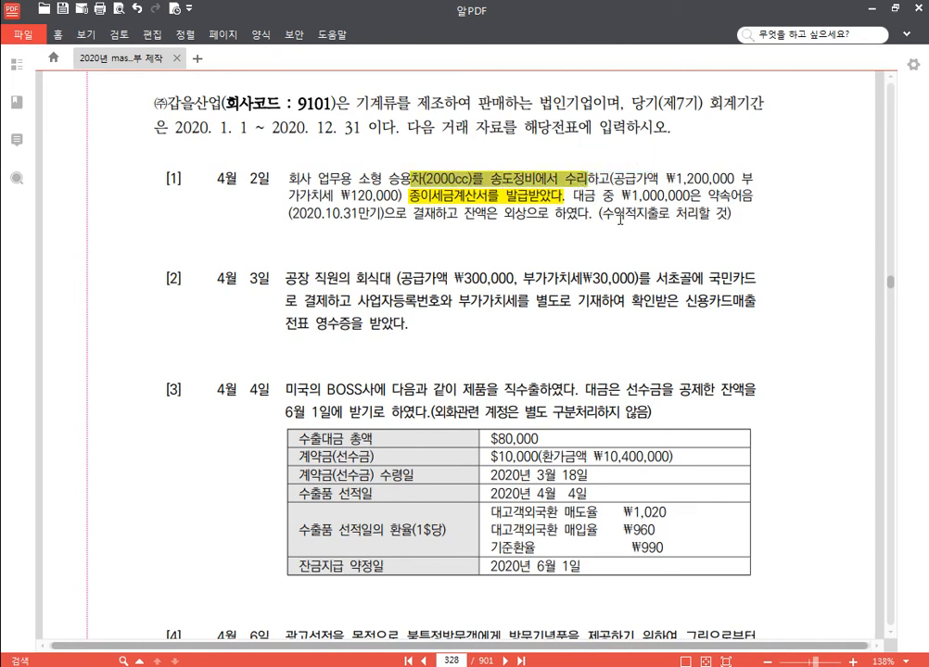
Underline "수익적지출" in the closing parenthesis of transaction [1].
left_click_drag(614, 218, 604, 215)
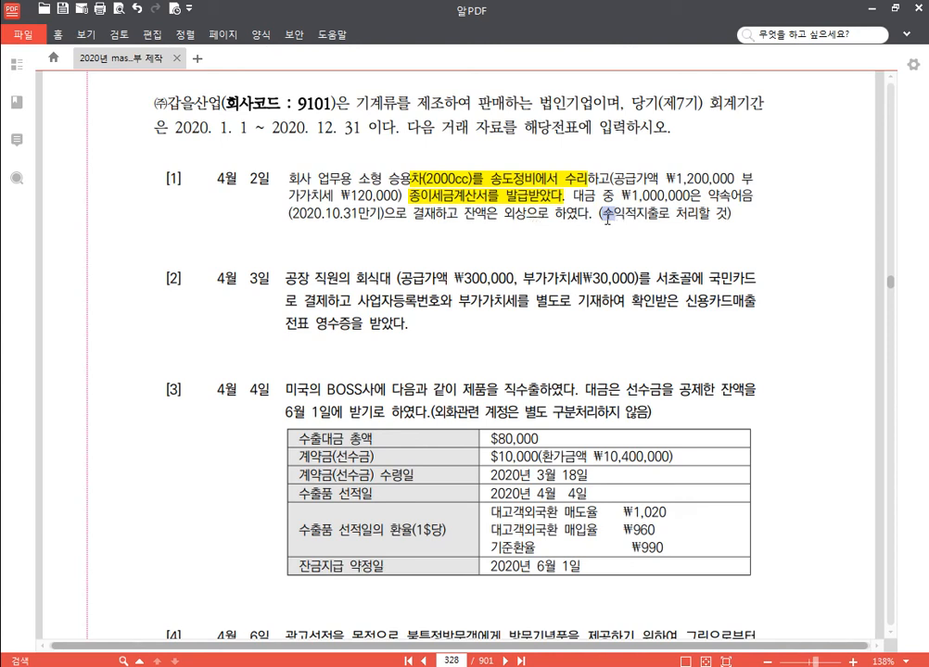
left_click(646, 213)
left_click_drag(604, 213, 654, 212)
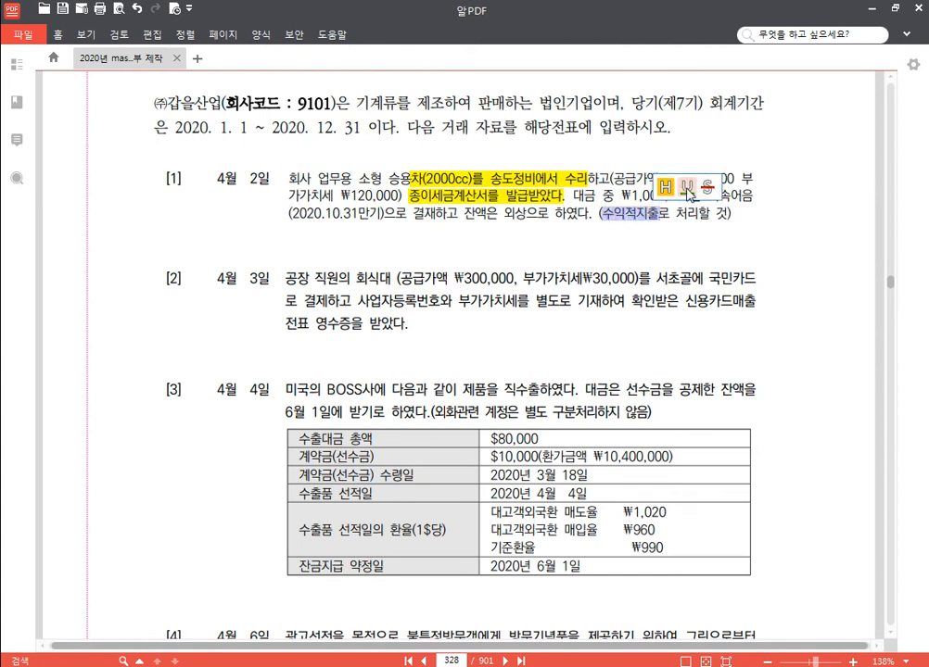
left_click(688, 190)
left_click(601, 195)
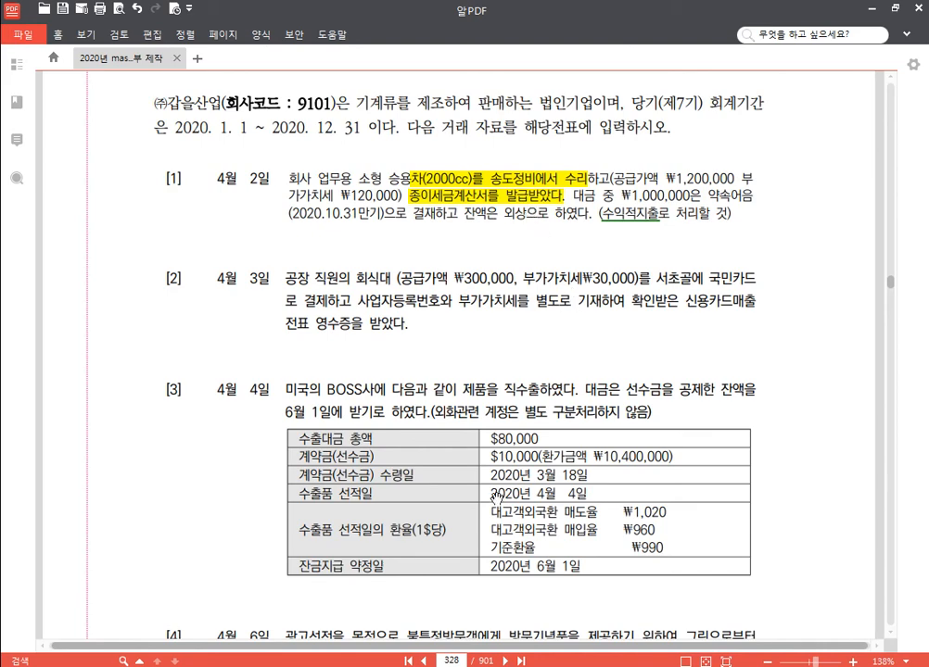
Switch to the 매입매출전표입력 window and start an April 2 entry with type 54 (불공) and item 승용차 수리.
key("alt+Tab")
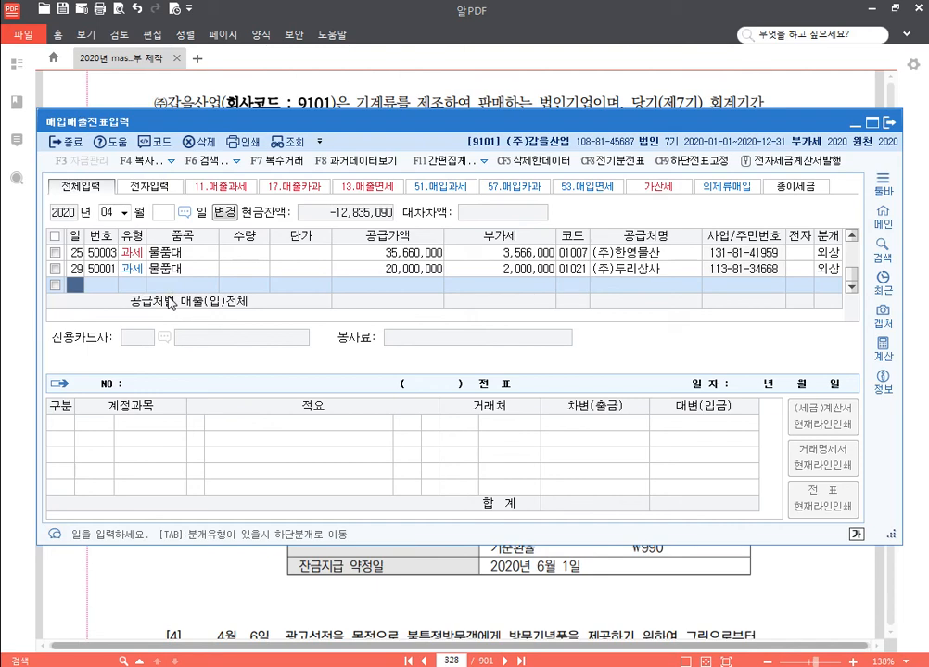
type("2")
key("Return")
type("54")
key("Return")
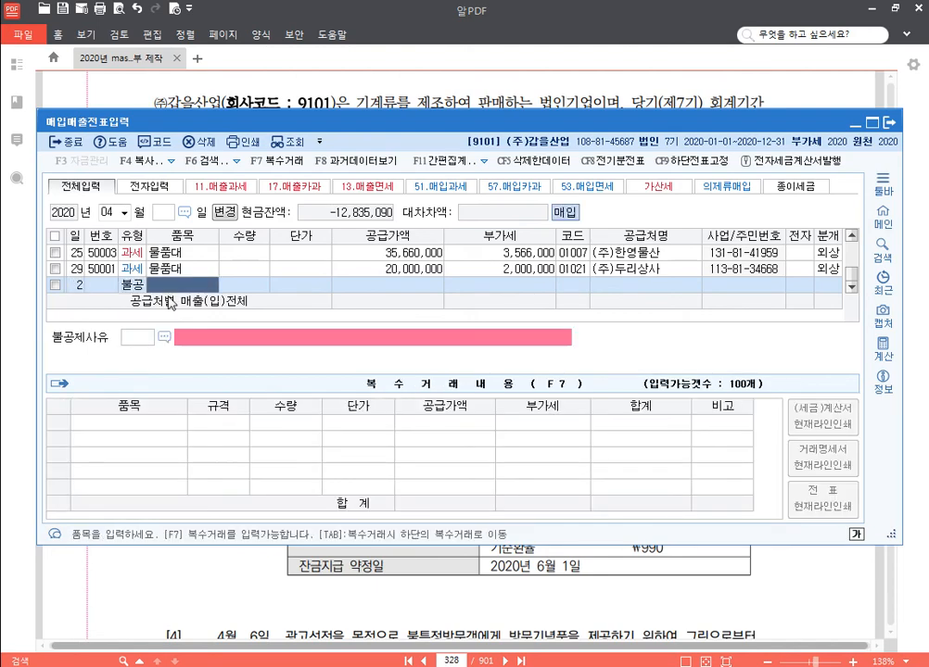
type("승용차")
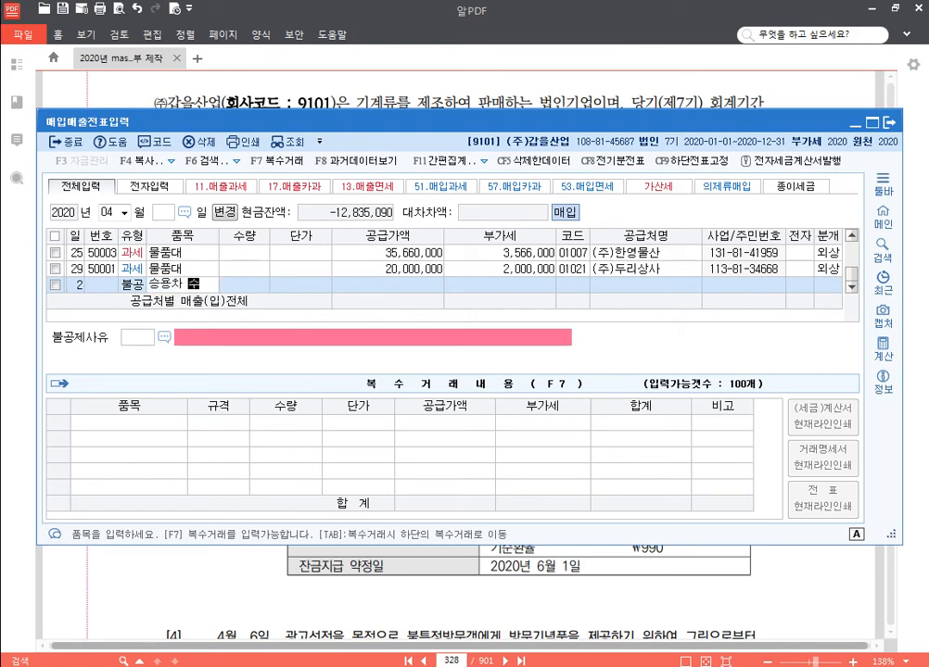
type(" 수리")
key("Return")
key("Return")
key("Return")
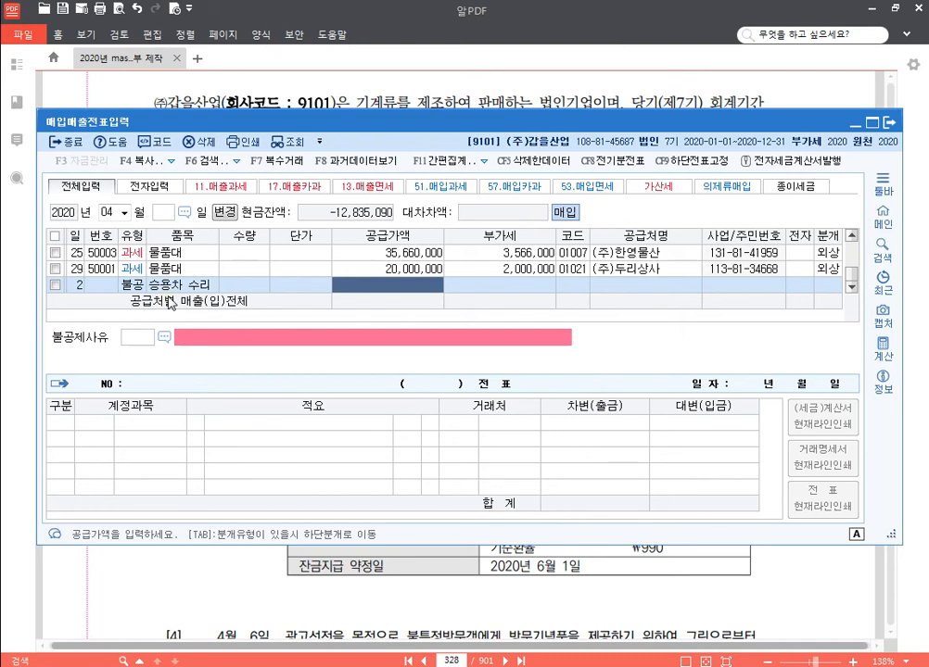
Enter a supply amount of 1,200,000 for the car repair and choose 송도정비 as the supplier.
type("1200000")
key("Return")
key("Return")
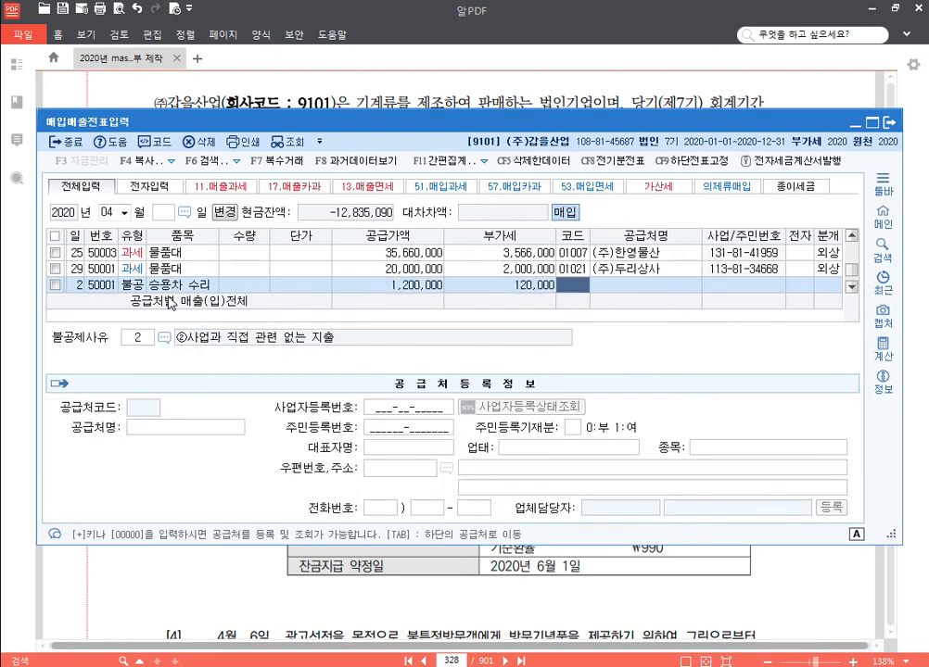
type("송도")
key("Return")
key("Return")
key("Return")
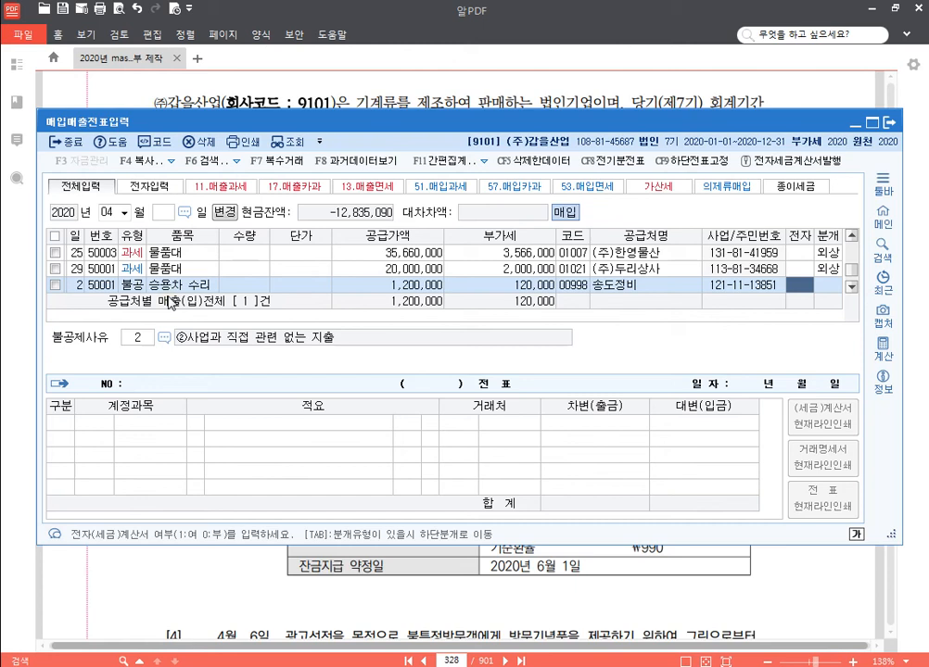
Leave the electronic invoice field blank and set the non-deduction reason to 3 (비영업용 소형승용자동차 구입·유지 및 임차).
key("Return")
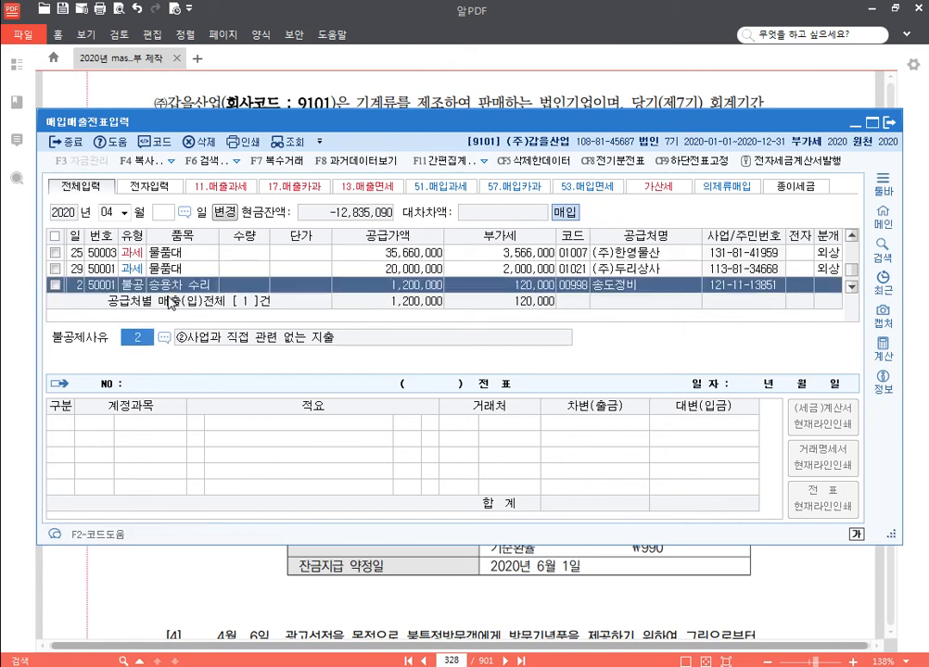
key("BackSpace")
type("3")
key("Return")
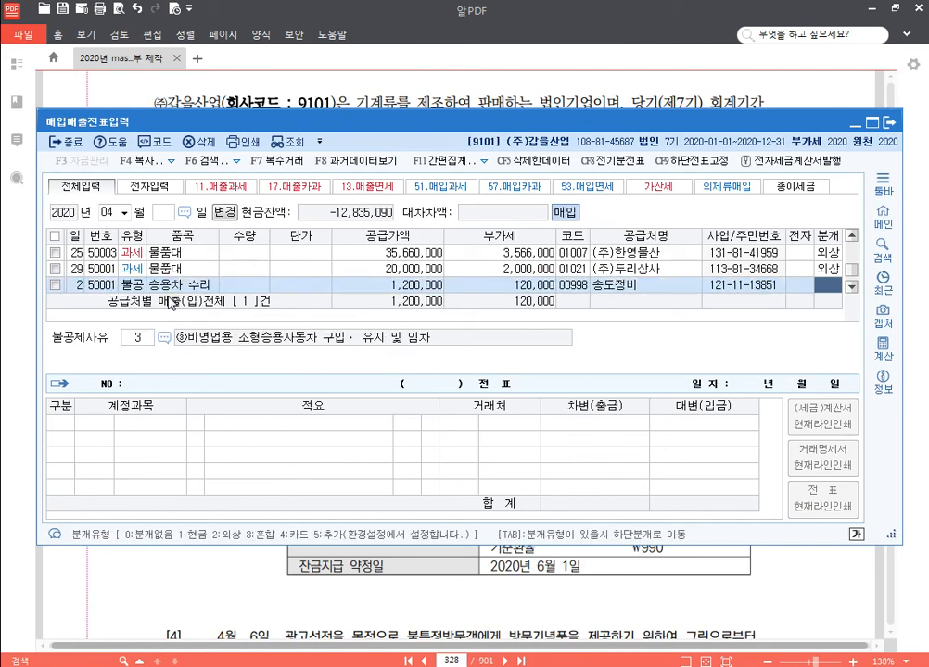
Set the car repair's journal type to 3 (혼합) and change its debit account to 0822 차량유지비.
left_click_drag(452, 130, 445, 39)
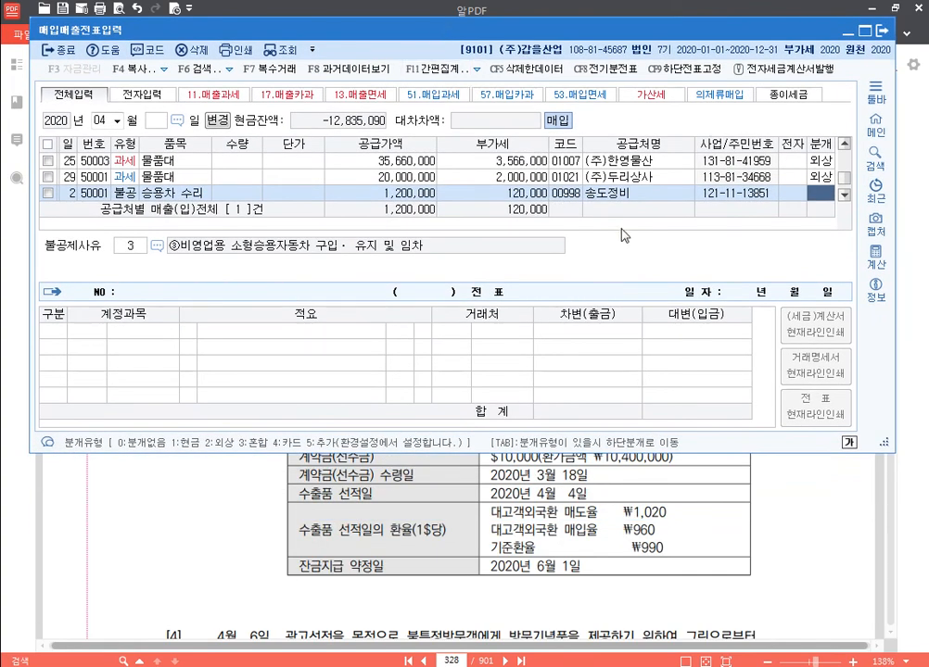
type("3")
key("Return")
key("Return")
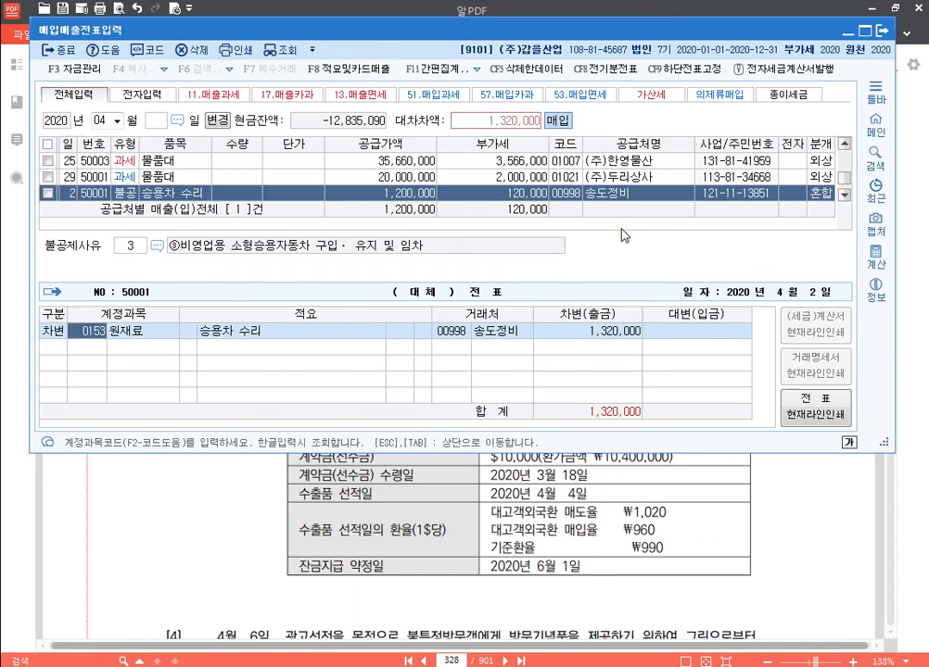
type("0822")
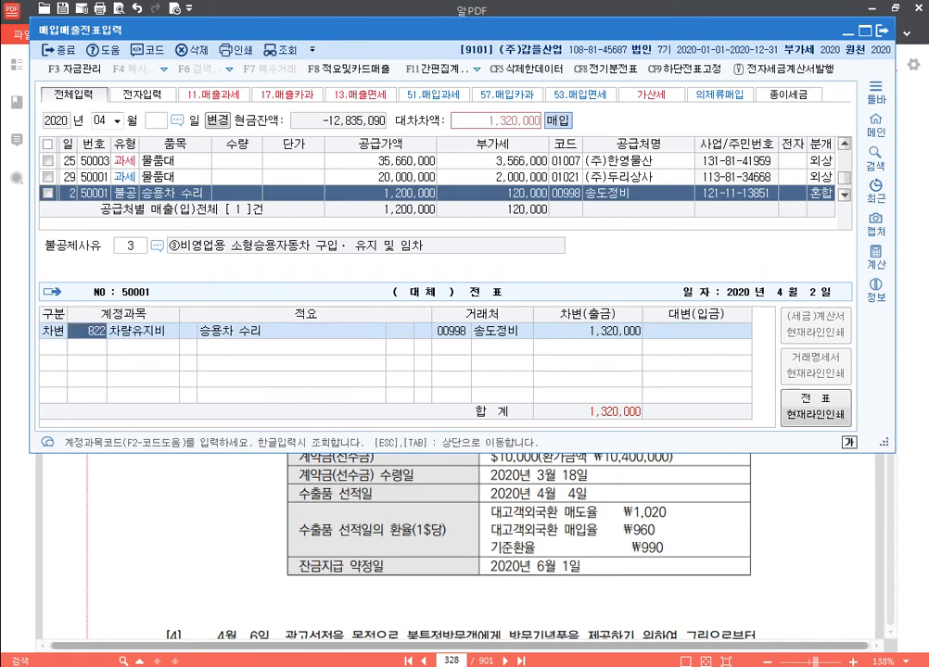
key("Return")
key("Return")
Add a credit line to account 0253 미지급금 for 1,320,000 and complete the car repair voucher.
type("4")
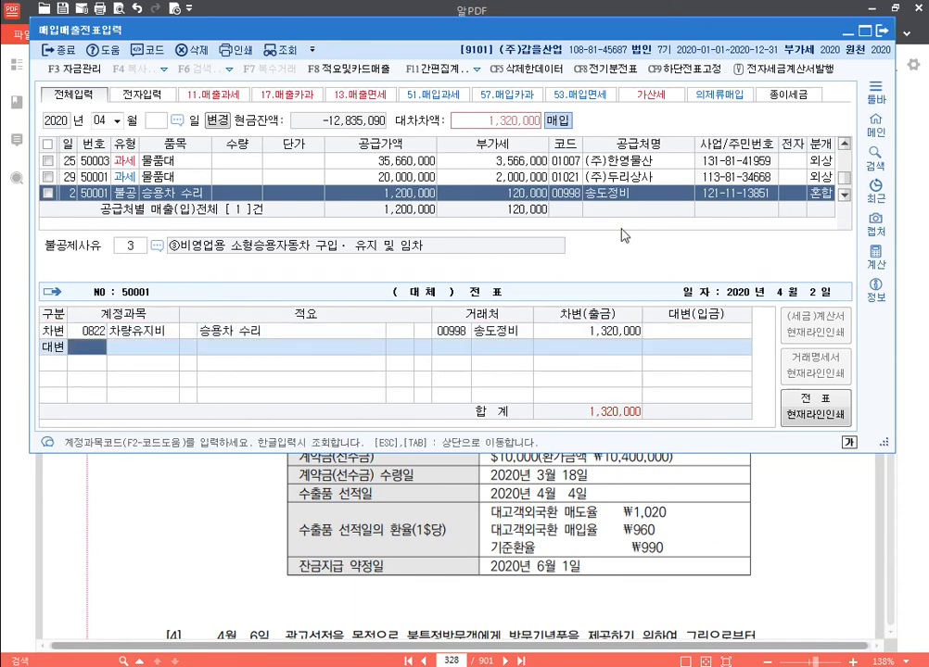
type("253")
key("Return")
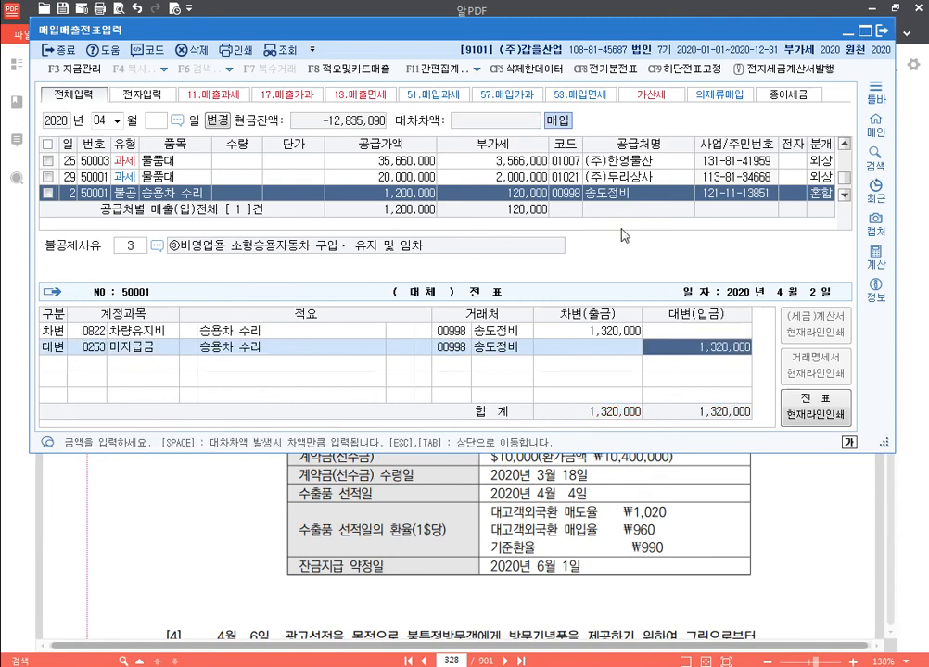
key("Return")
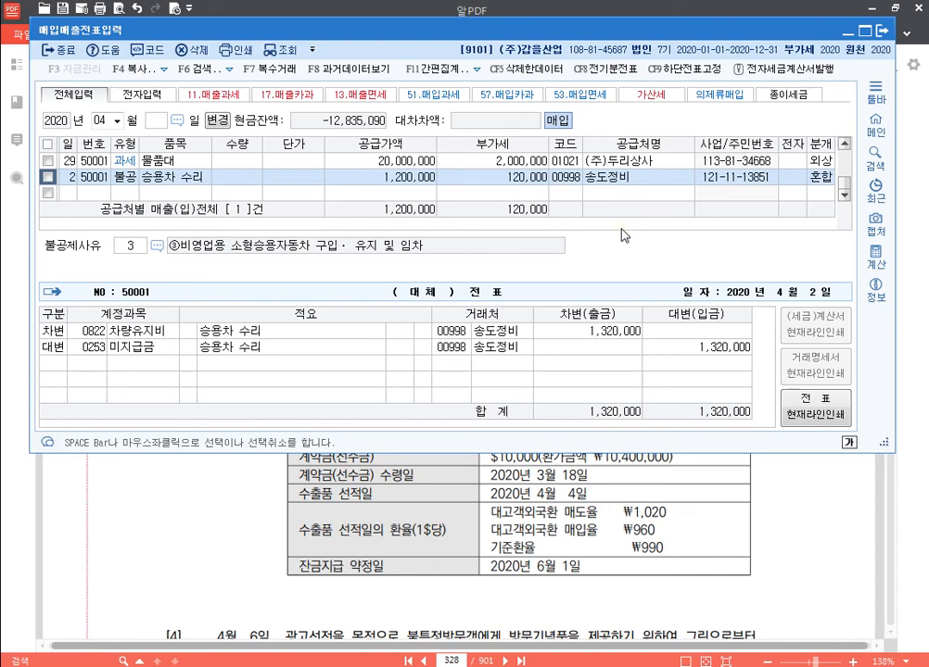
Return to the PDF and highlight "신용카드매출전표 영수증을 받았다." in transaction [2].
left_click(705, 571)
left_click_drag(606, 591, 603, 554)
scroll(604, 554, "down", 3)
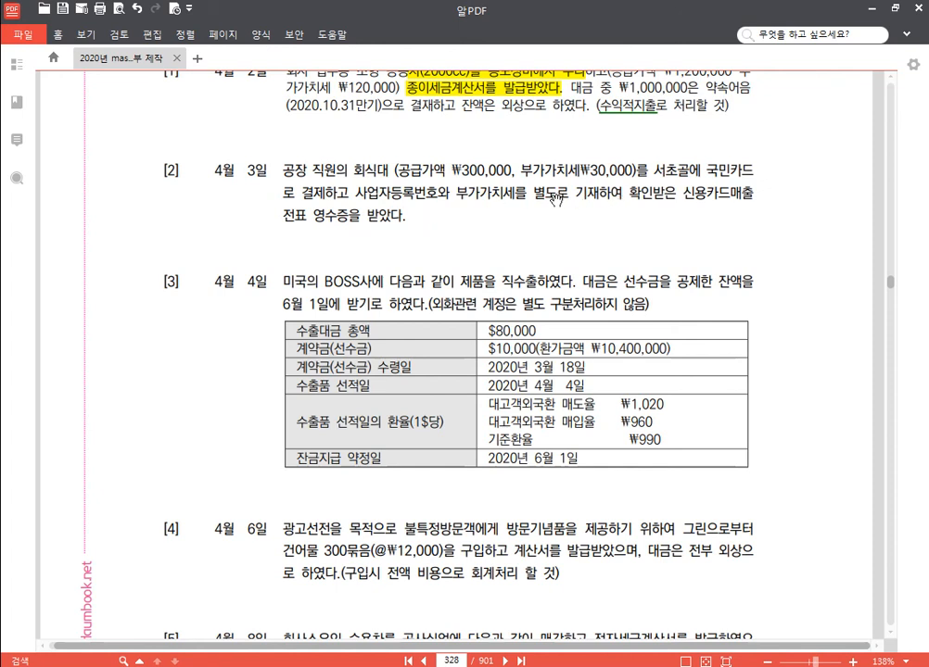
left_click_drag(683, 192, 417, 228)
left_click(418, 206)
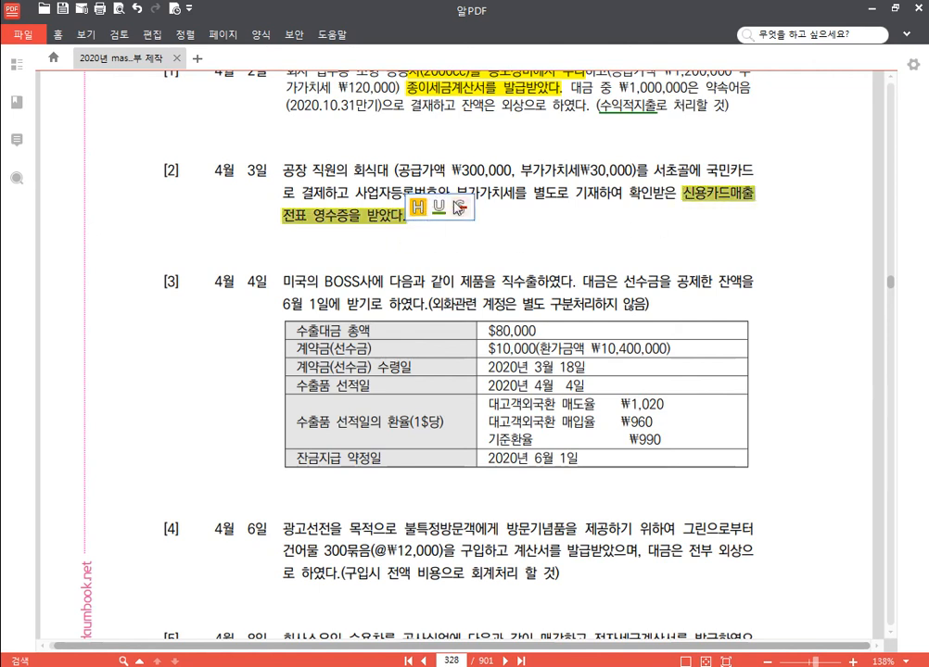
Underline "사업자등록번호와 부가가치세를 별도로 기재" in transaction [2].
left_click_drag(499, 192, 512, 192)
left_click_drag(355, 192, 594, 197)
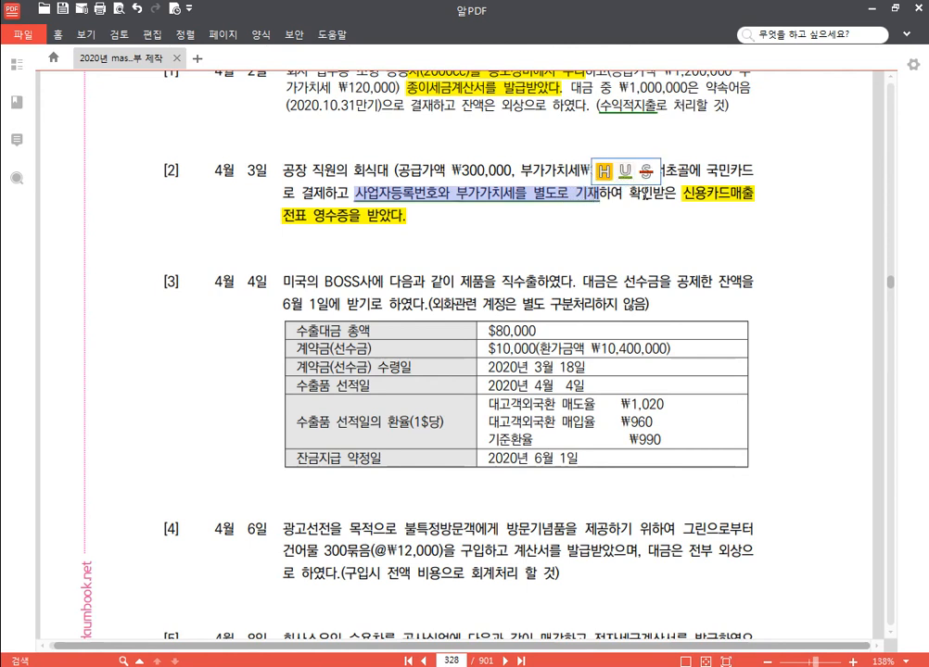
left_click(626, 173)
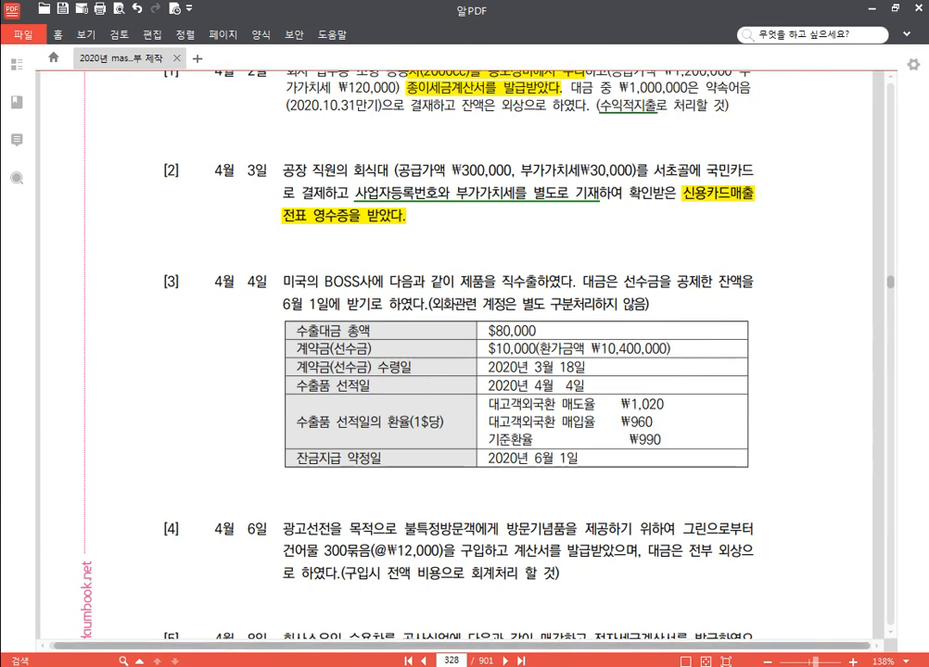
Switch back to the voucher entry window and start an April 3 entry with type 57 (카과) and item 회식대.
key("alt+Tab")
left_click(74, 193)
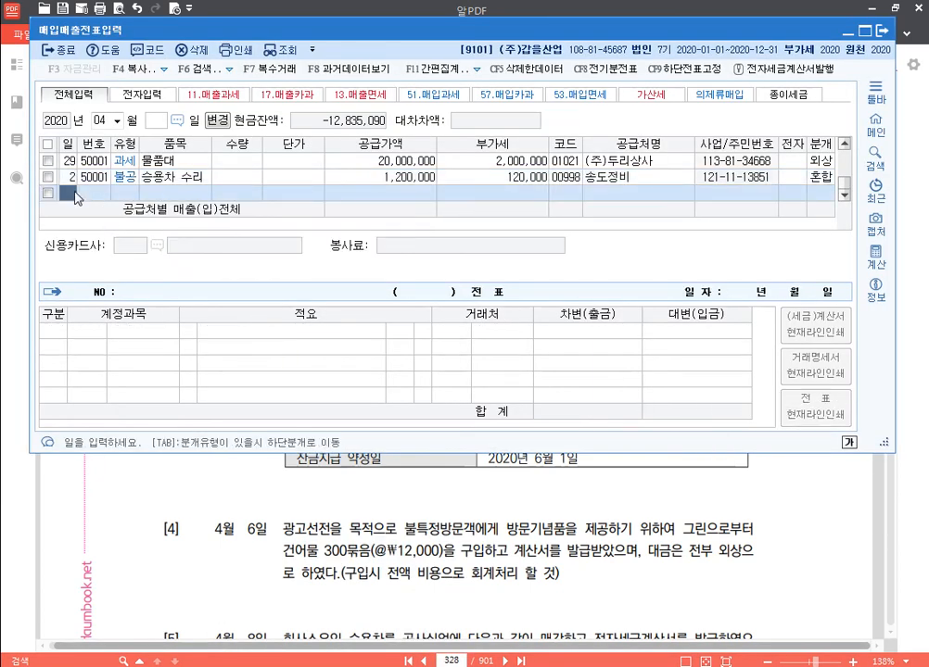
type("3")
key("Return")
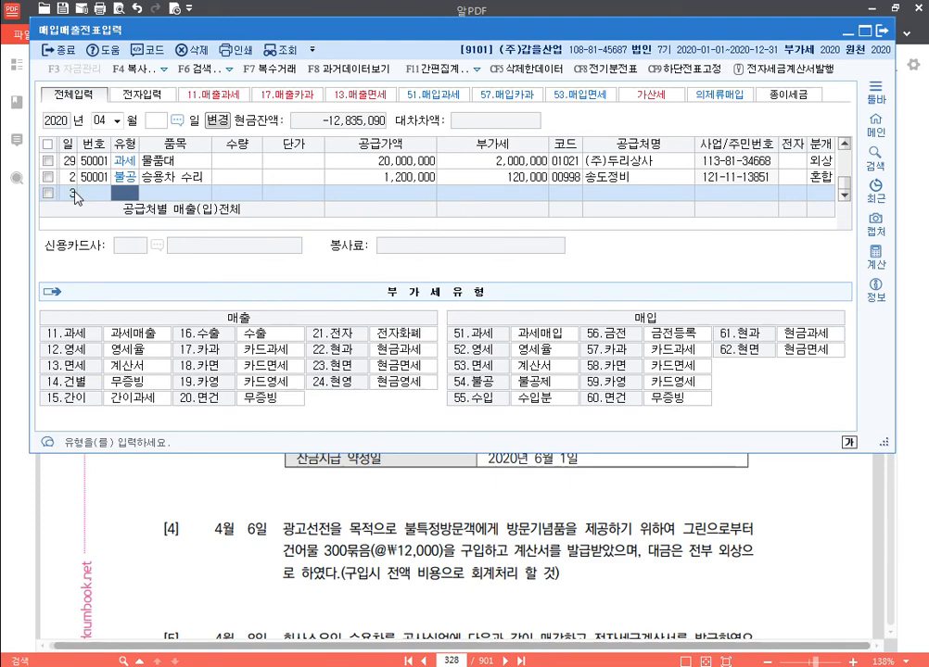
type("57")
key("Return")
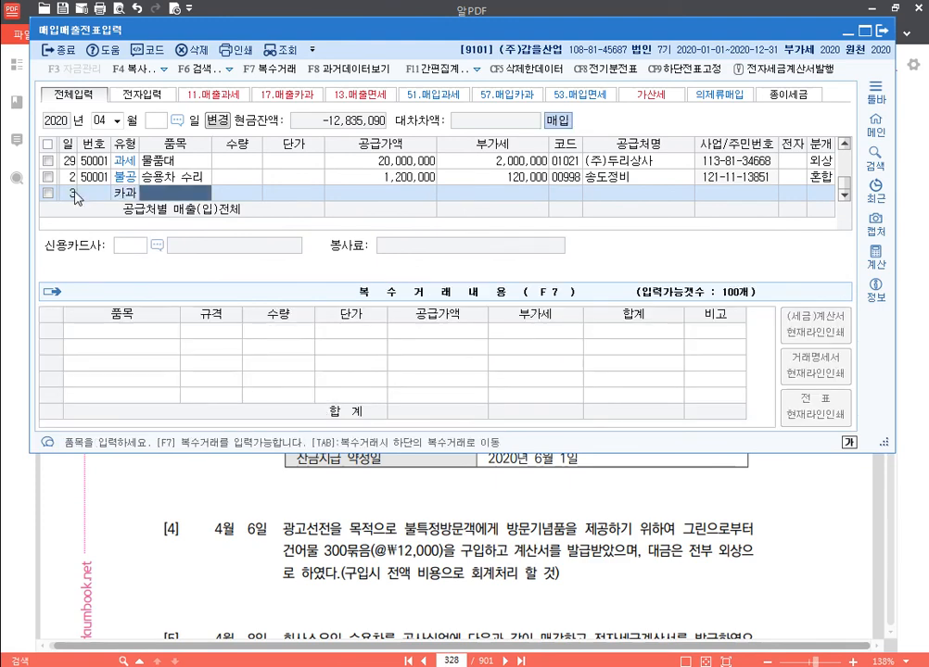
type("회식대")
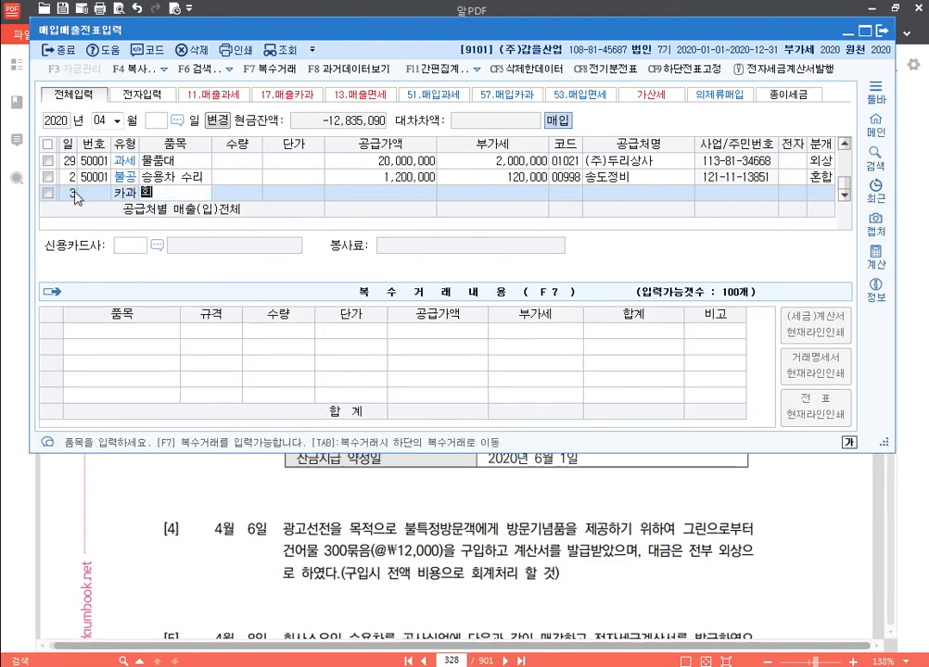
key("Return")
key("Return")
key("Return")
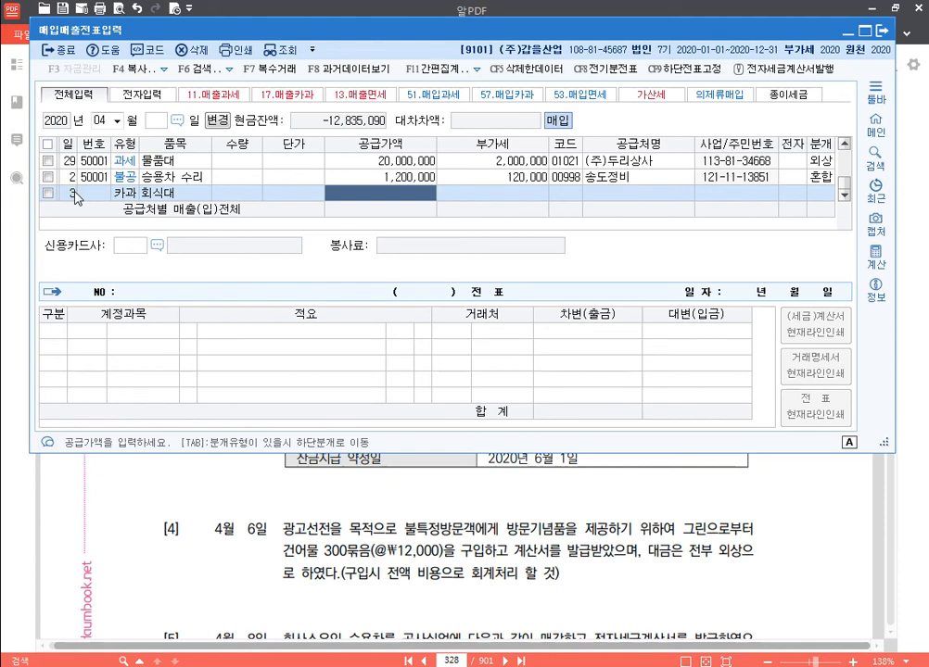
Enter a supply amount of 300,000 for the 회식대 entry and accept its VAT.
type("3")
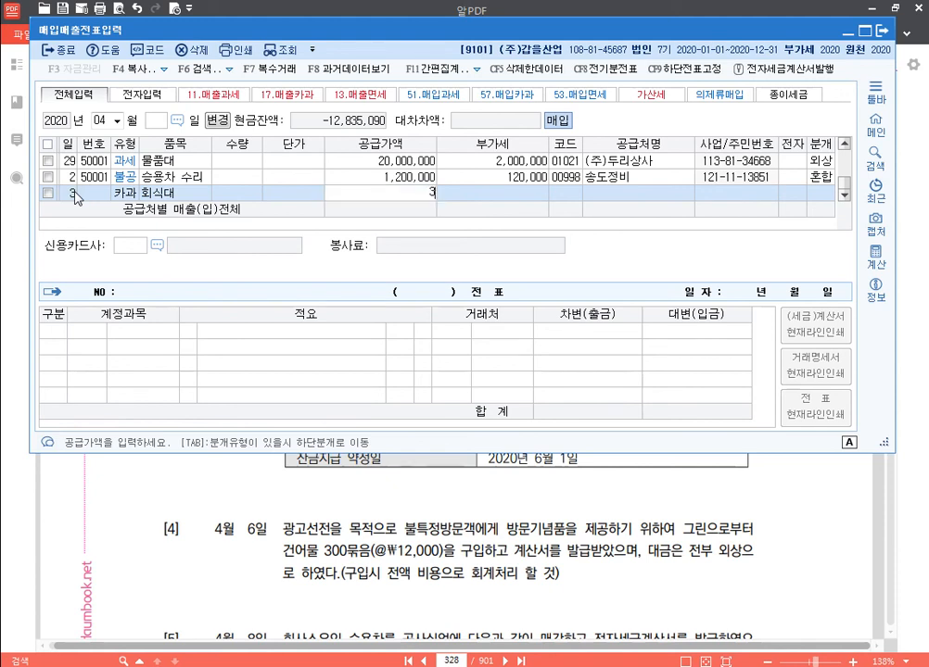
type("30,000")
key("Return")
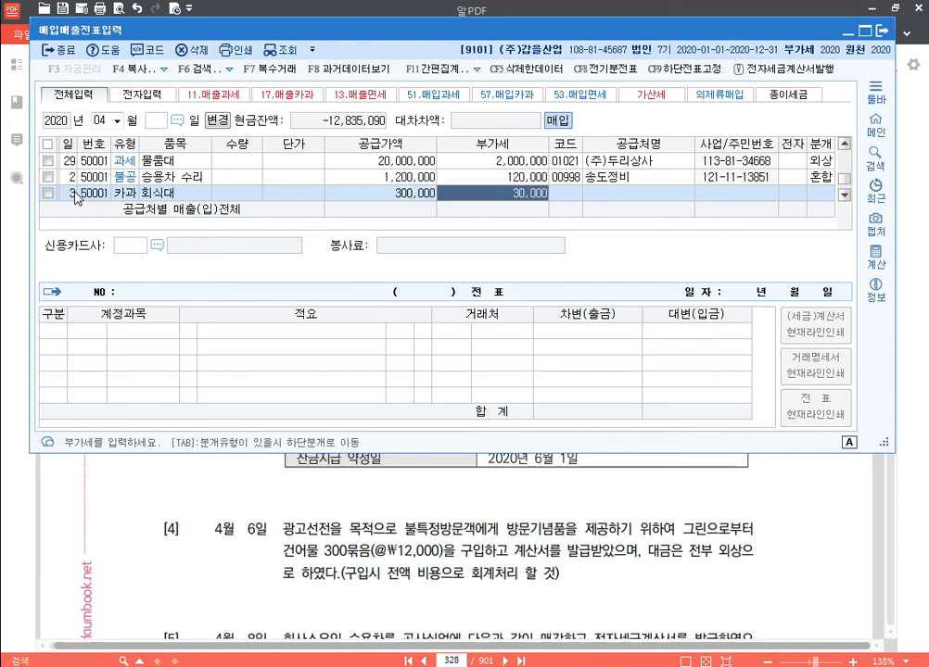
key("Return")
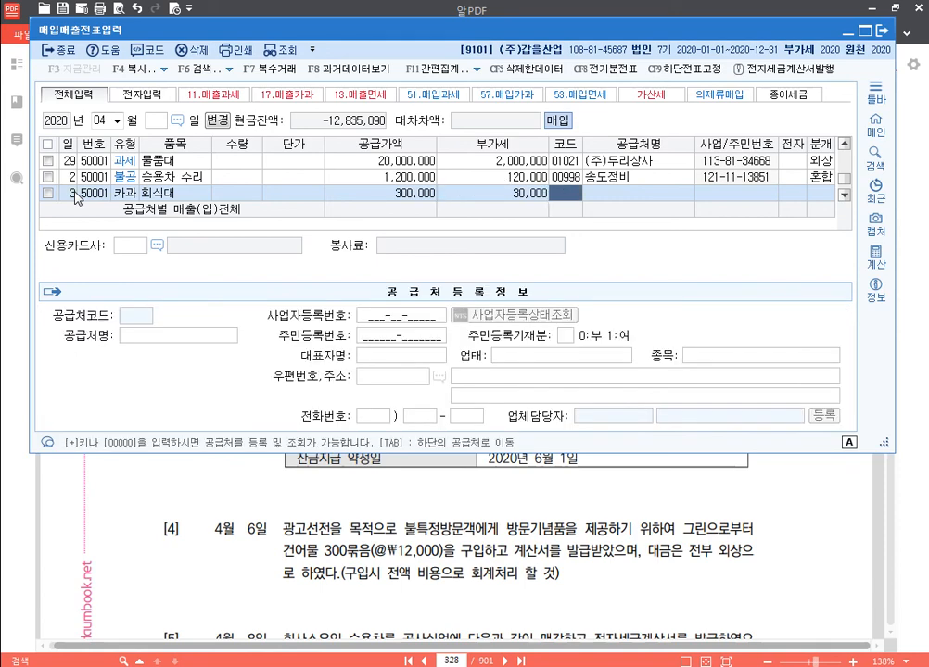
Choose 서초골 as the supplier of the 회식대 entry and 국민카드 as its credit card company.
type("서초")
key("Return")
key("Return")
key("Return")
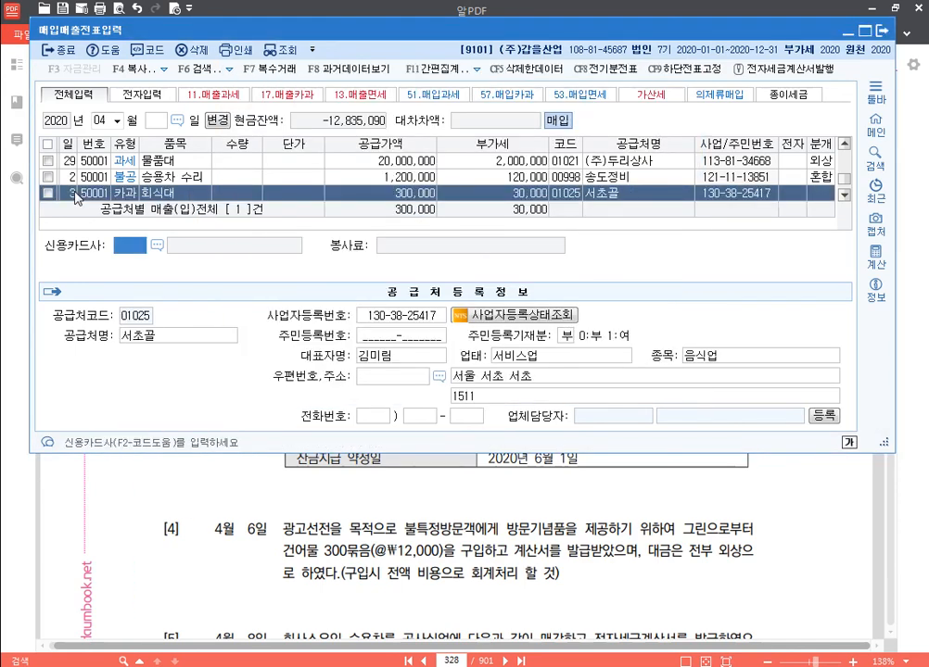
key("F2")
key("Return")
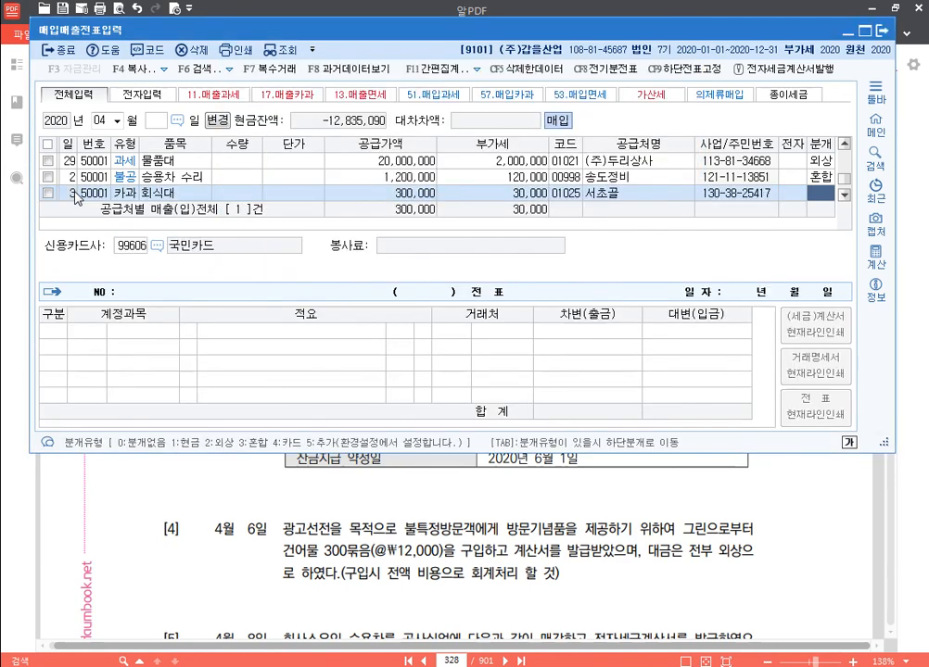
Set the journal type of the April 3 회식대 entry to 4 (카드) and check its credit card company.
type("4")
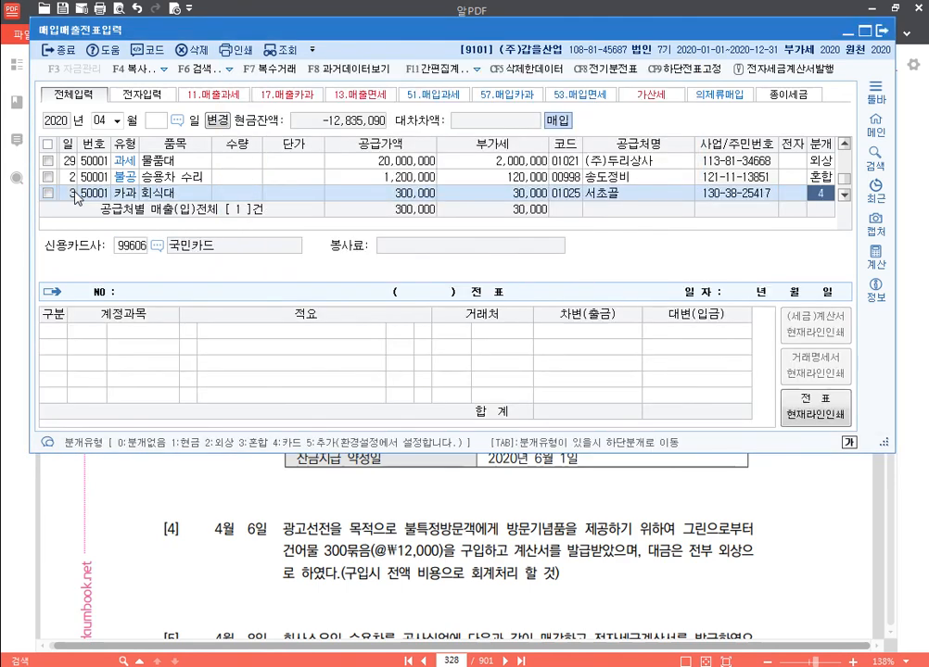
key("Return")
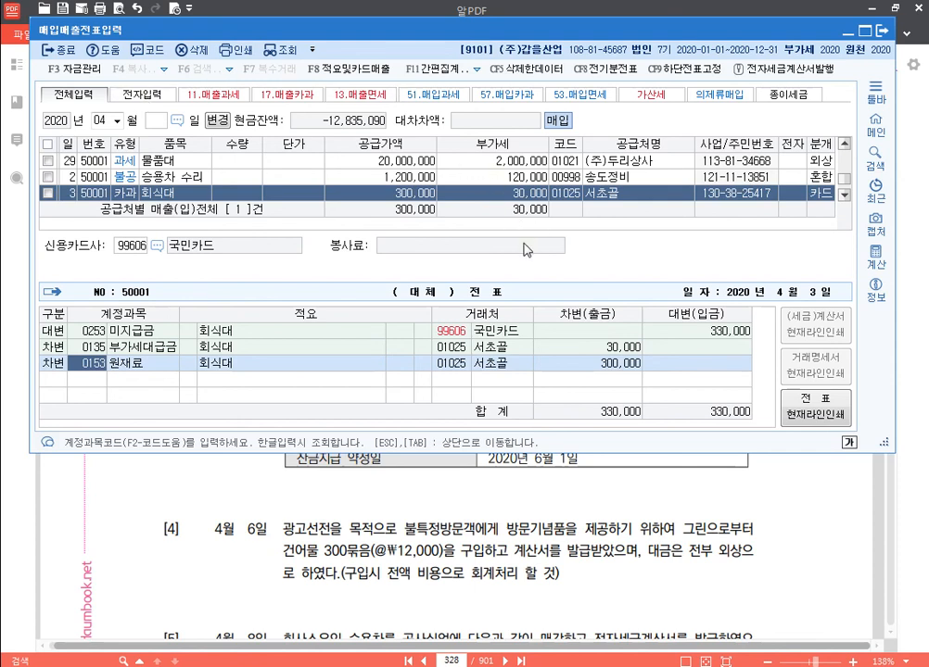
left_click(139, 246)
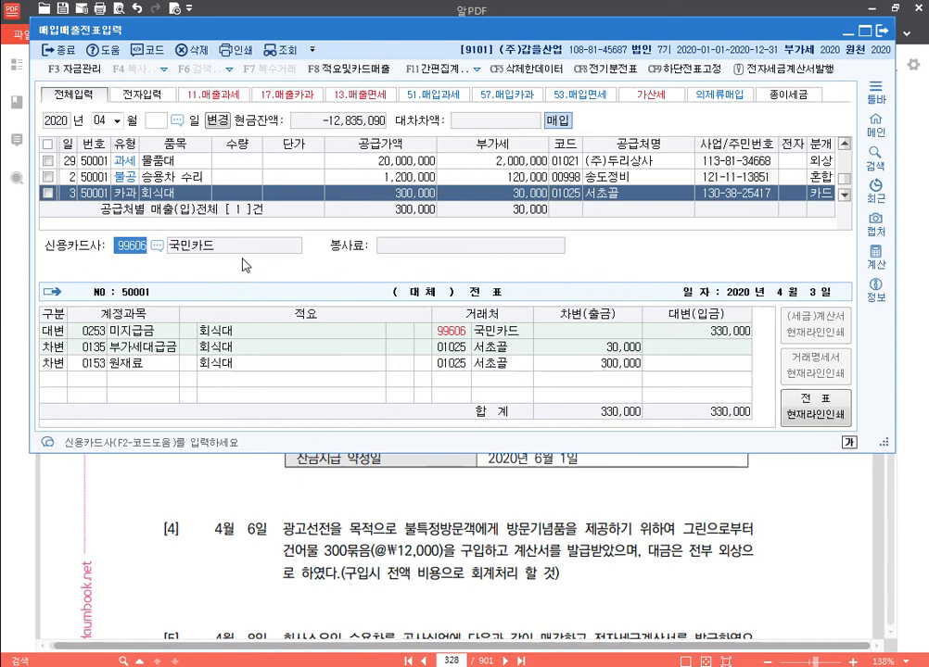
Try journal type 2 (외상) on the 회식대 entry and inspect the credit line's account and vendor.
left_click(819, 194)
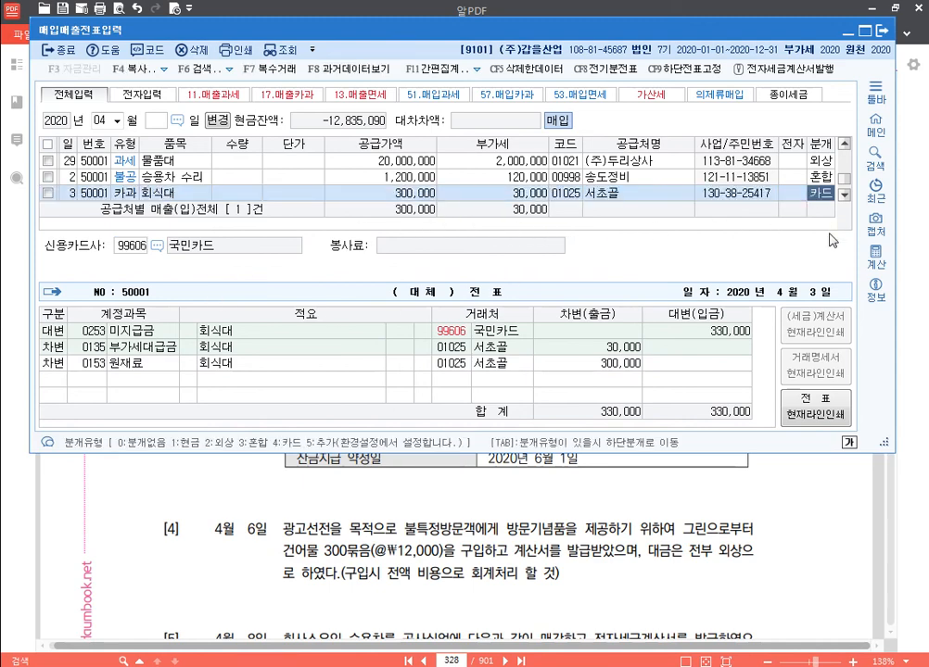
type("2")
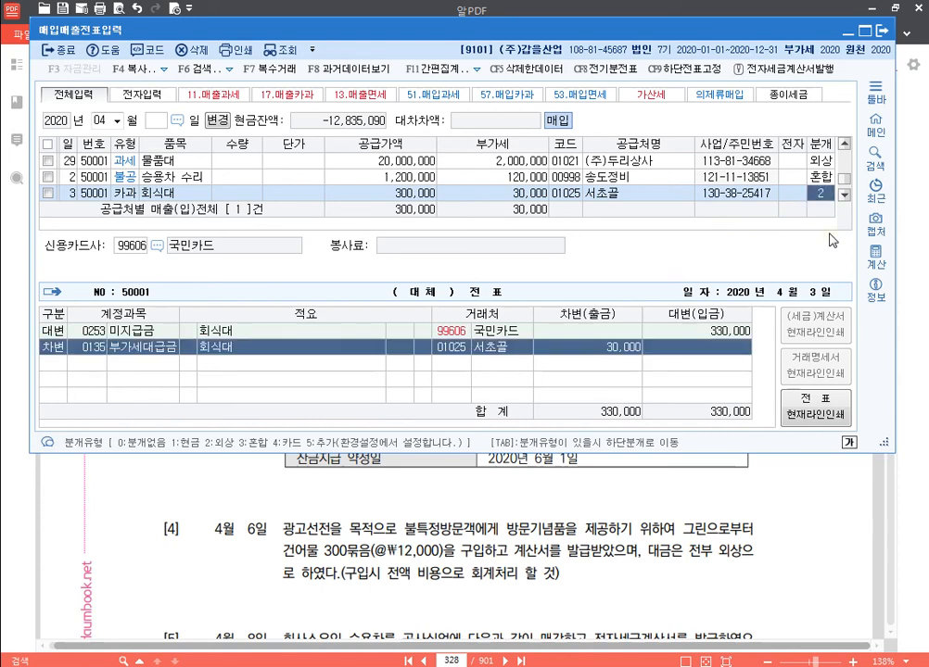
left_click(102, 332)
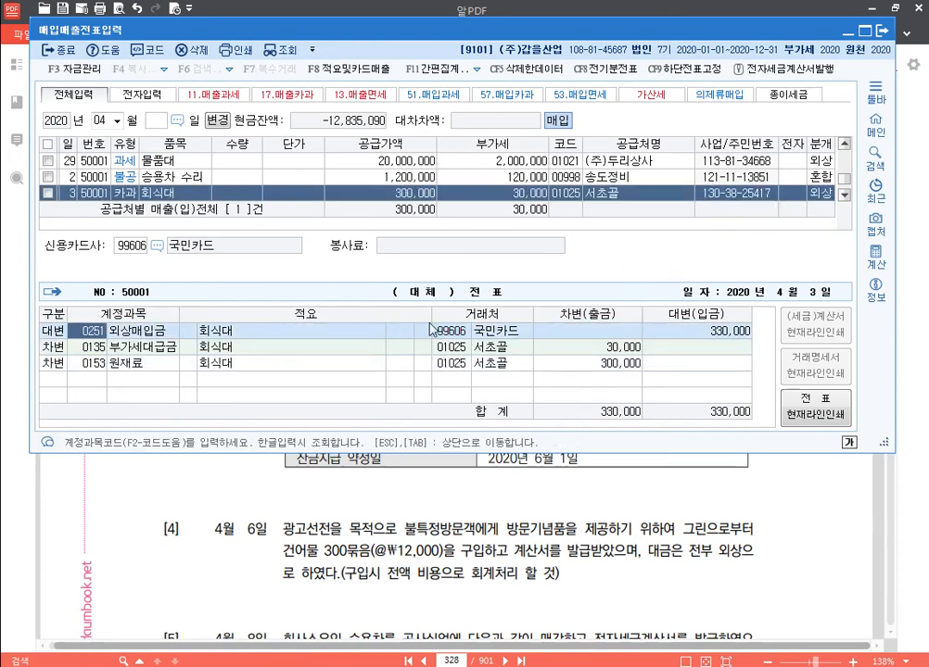
left_click(457, 338)
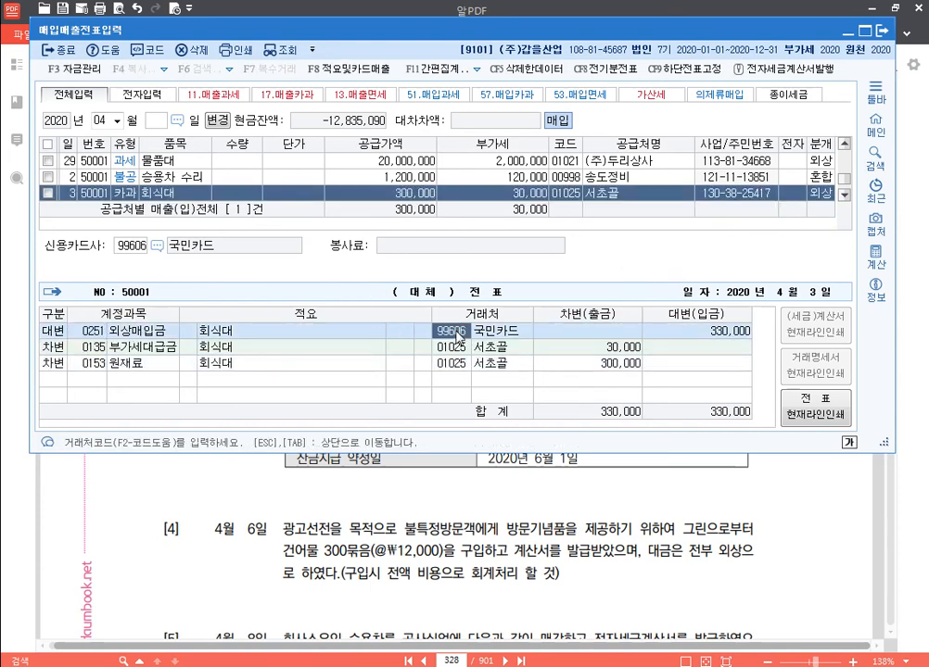
Return the 회식대 entry to journal type 4 (카드) and inspect the credit line's account and vendor for comparison.
left_click(828, 195)
type("4")
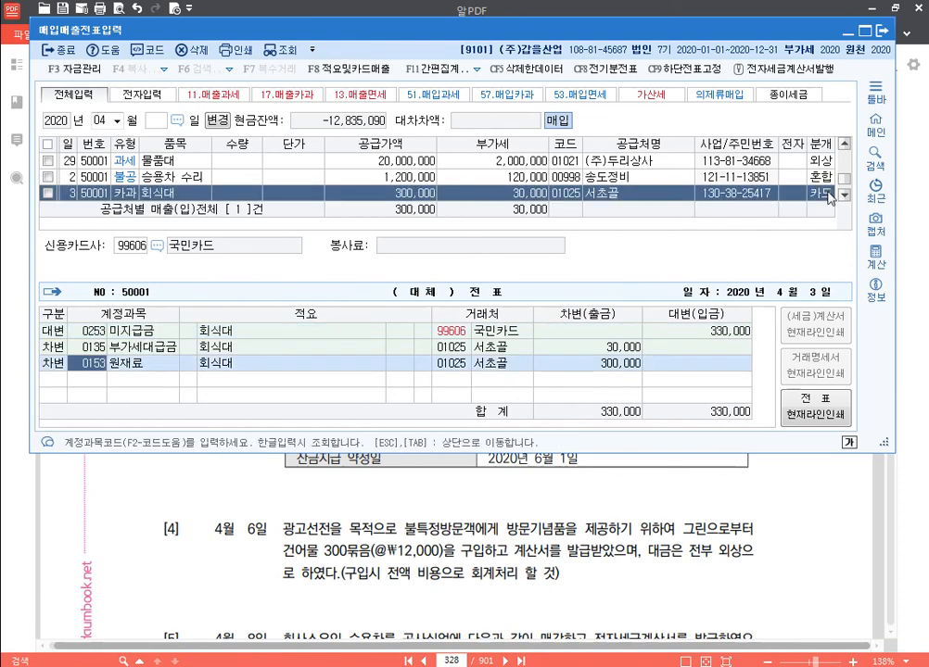
left_click(93, 331)
left_click(453, 332)
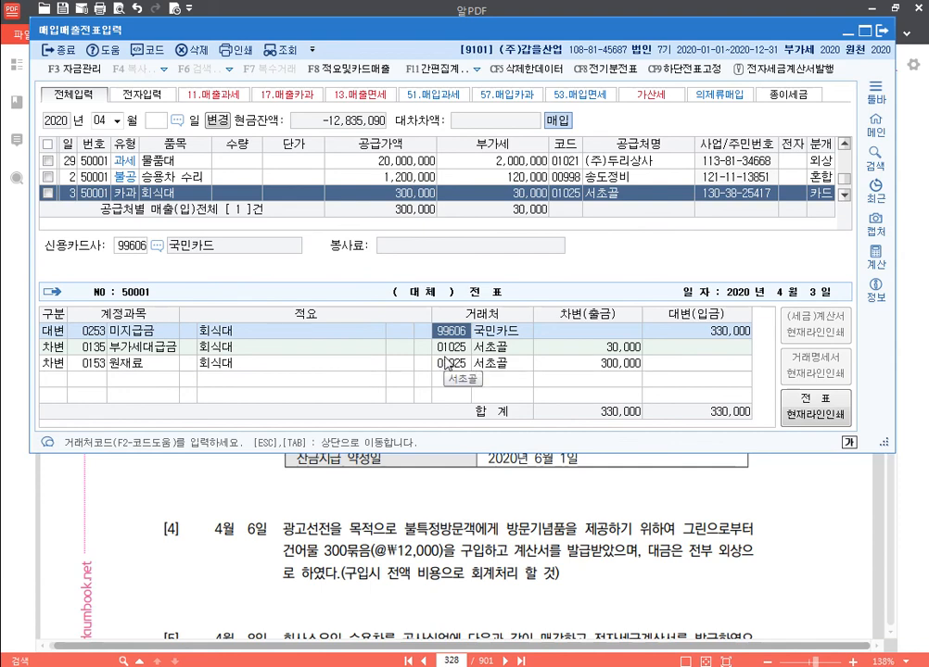
Switch the 회식대 entry to 2 (외상) once more, restore 4 (카드), and compare the credit line's account and vendor.
key("Tab")
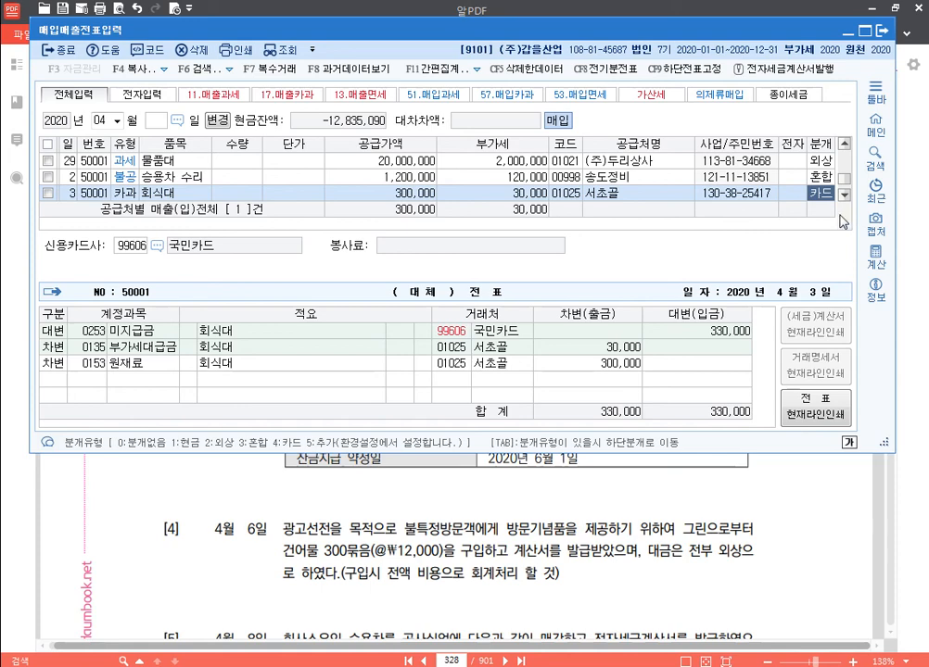
type("2")
key("Return")
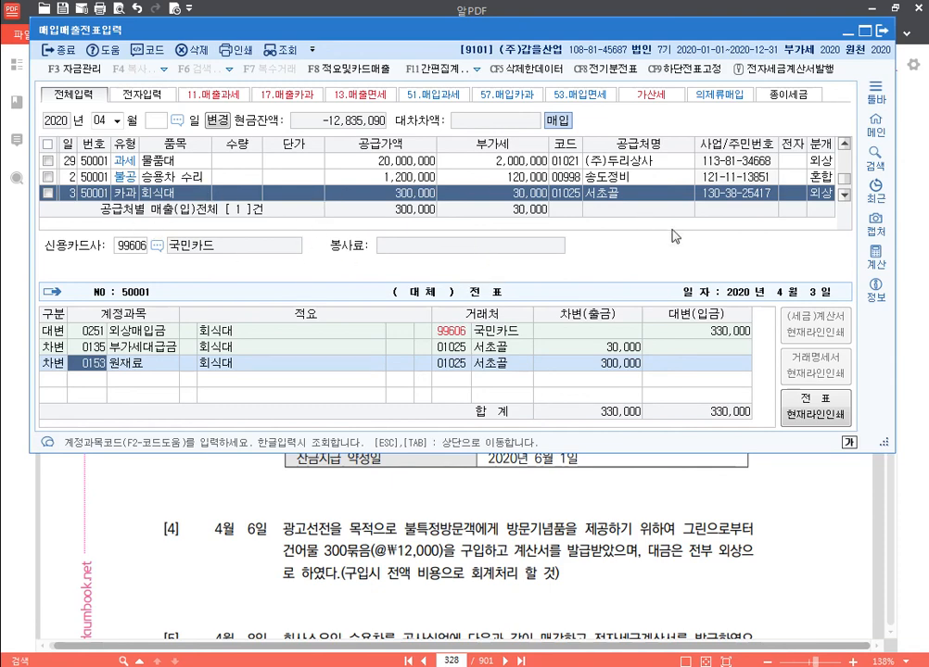
left_click(821, 194)
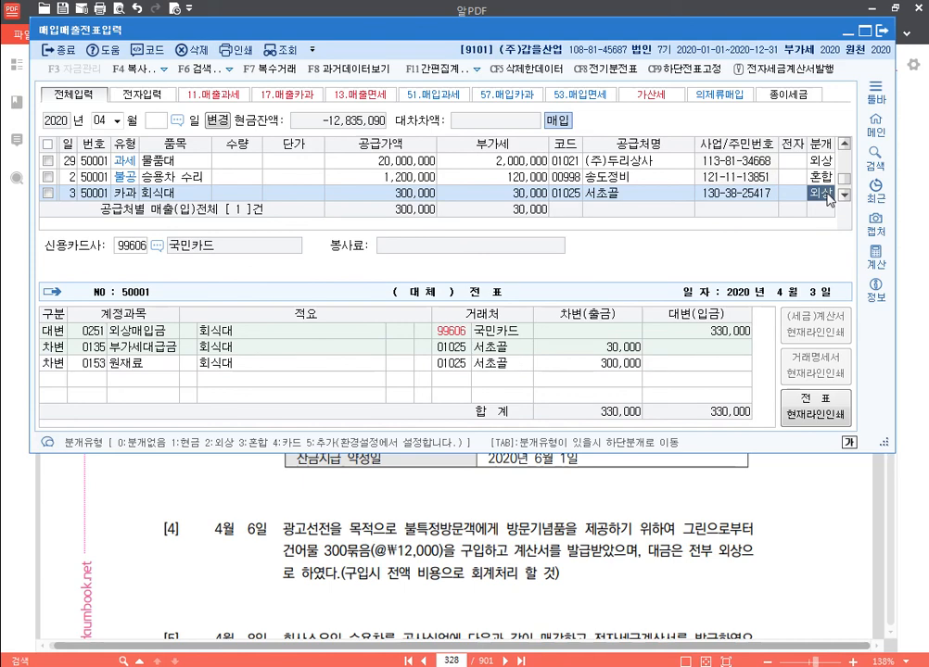
type("4")
key("Return")
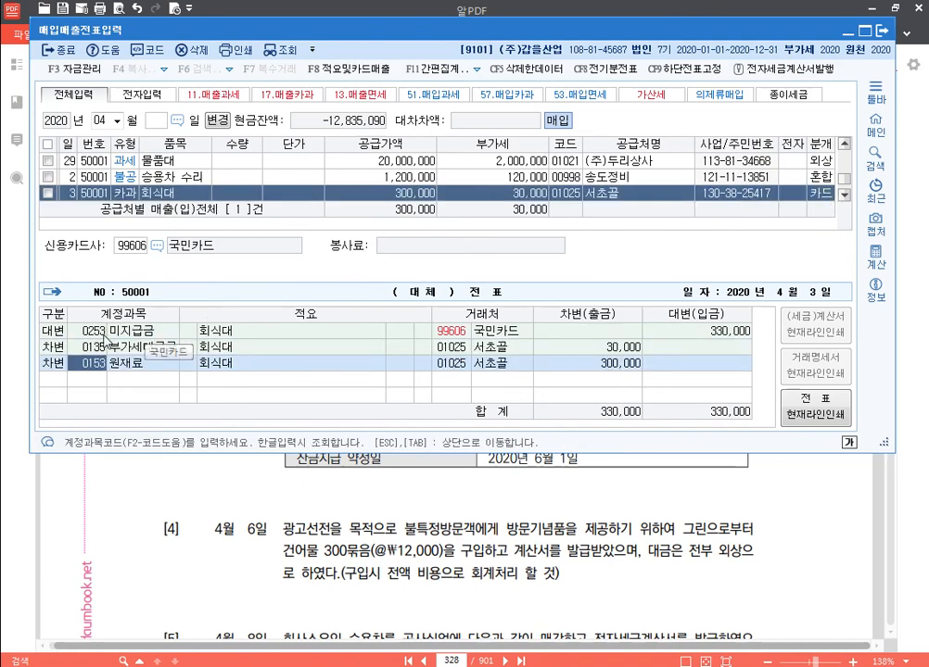
left_click(315, 334)
left_click(451, 332)
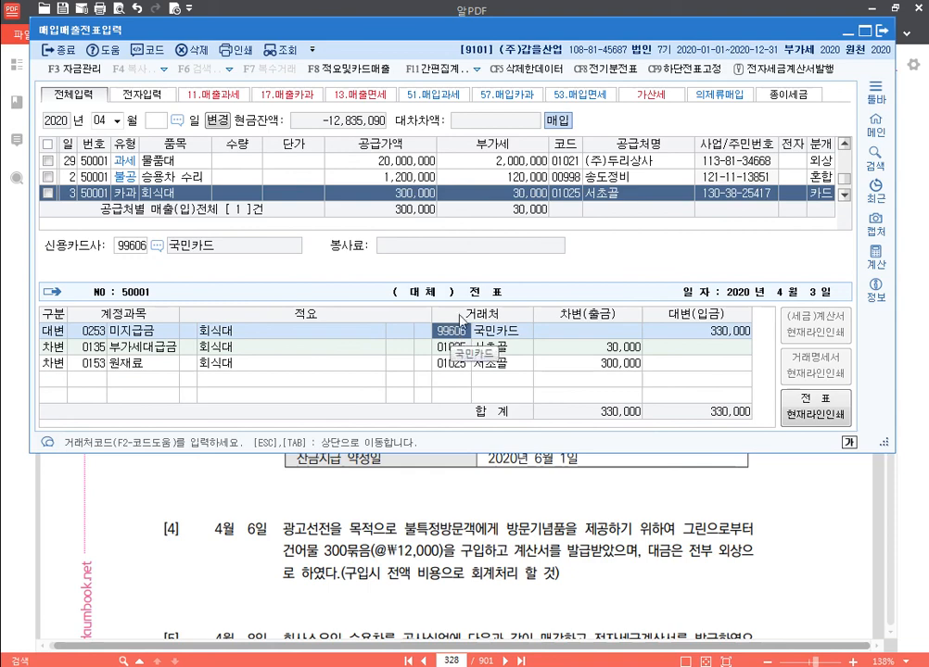
Review the supply amount, supplier code and credit card company of the 회식대 entry.
left_click(395, 200)
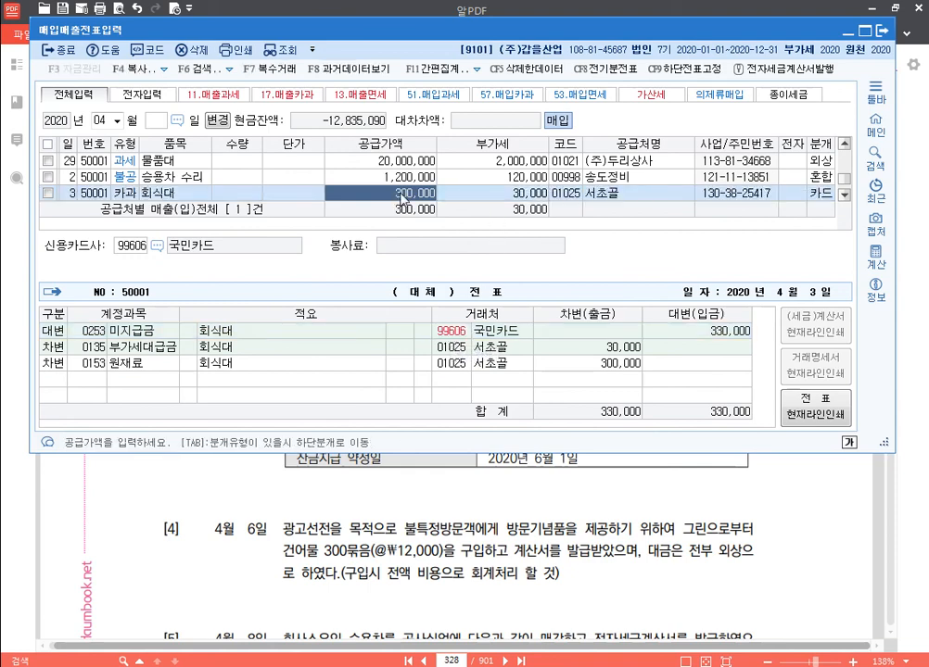
left_click(567, 194)
left_click(138, 247)
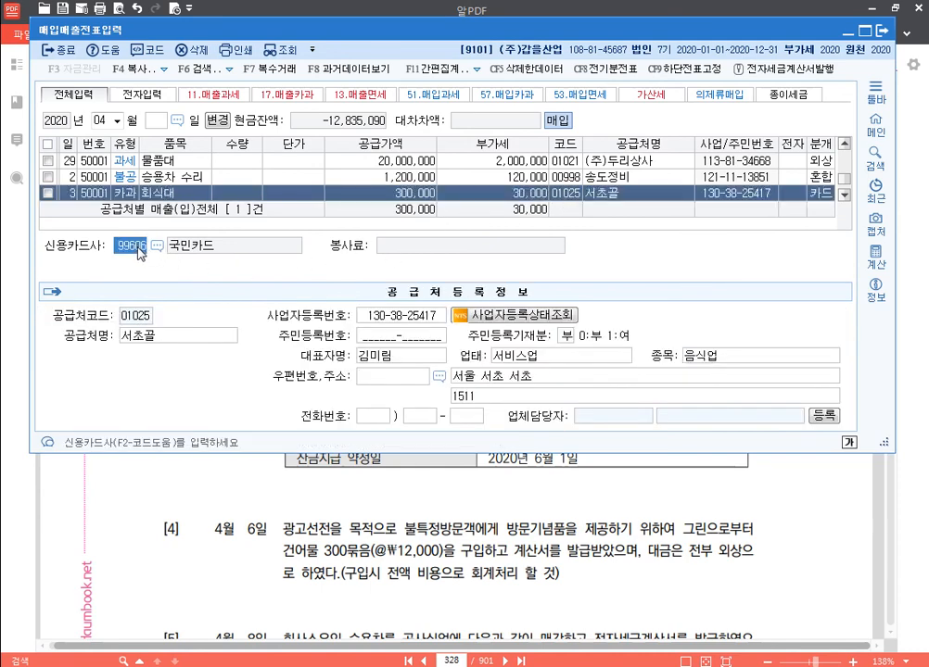
Replace the 원재료 debit account of the 회식대 entry with 0511 복리후생비, finish the voucher and reselect it for review.
left_click(820, 194)
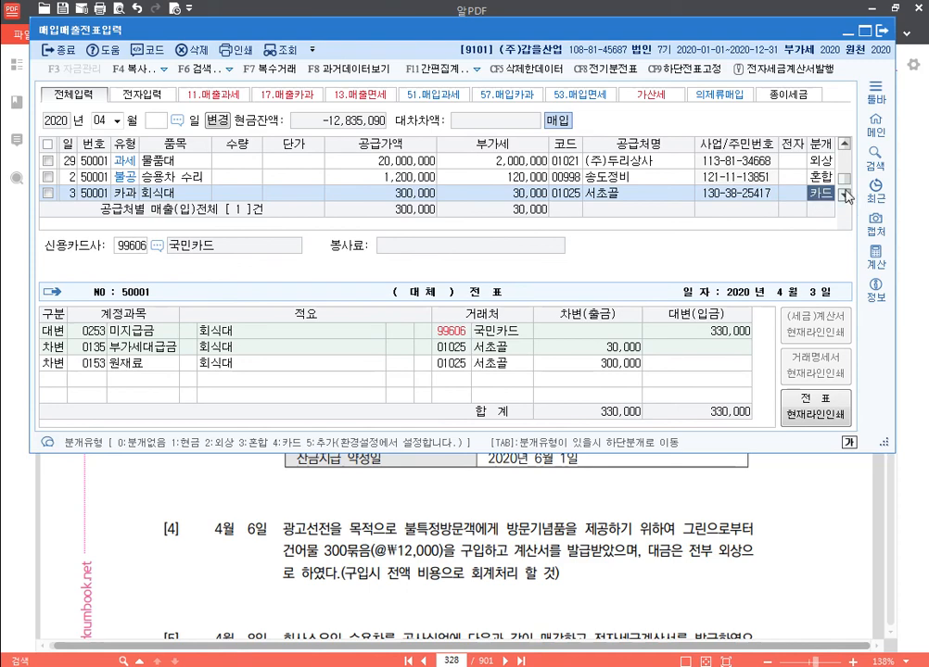
key("Tab")
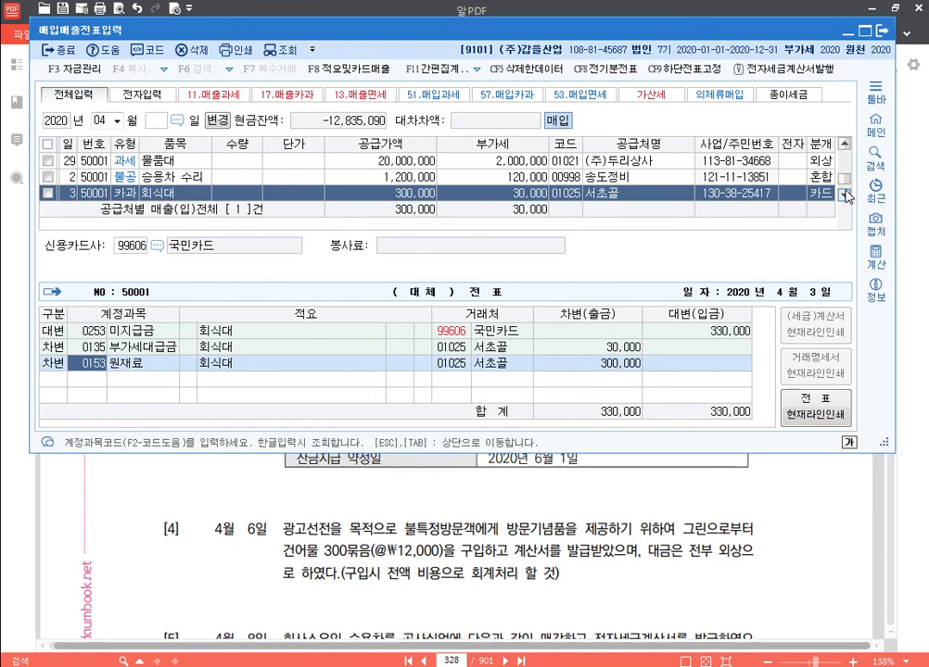
type("0511")
key("Return")
key("Return")
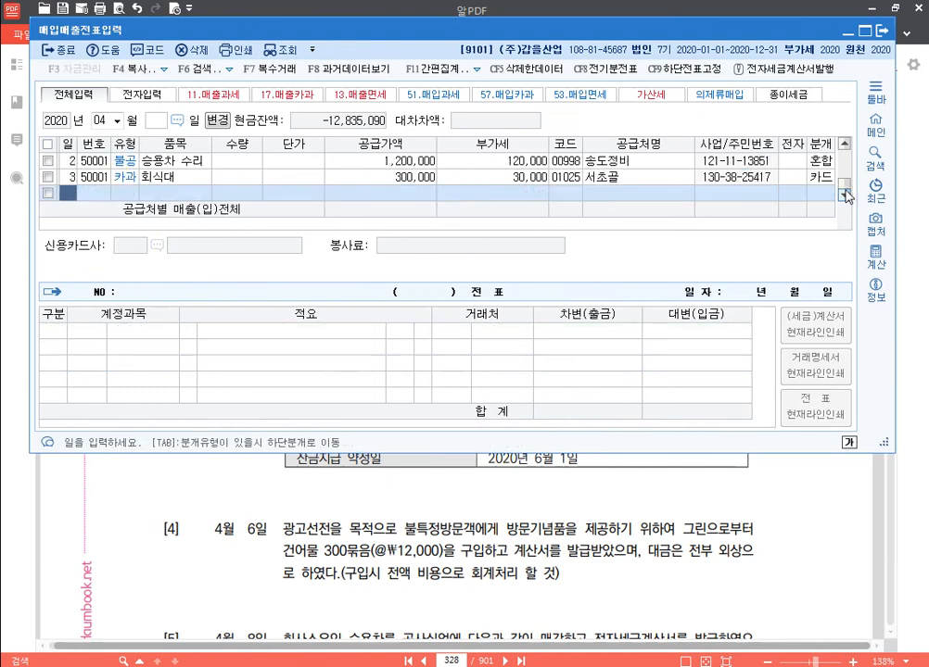
key("Up")
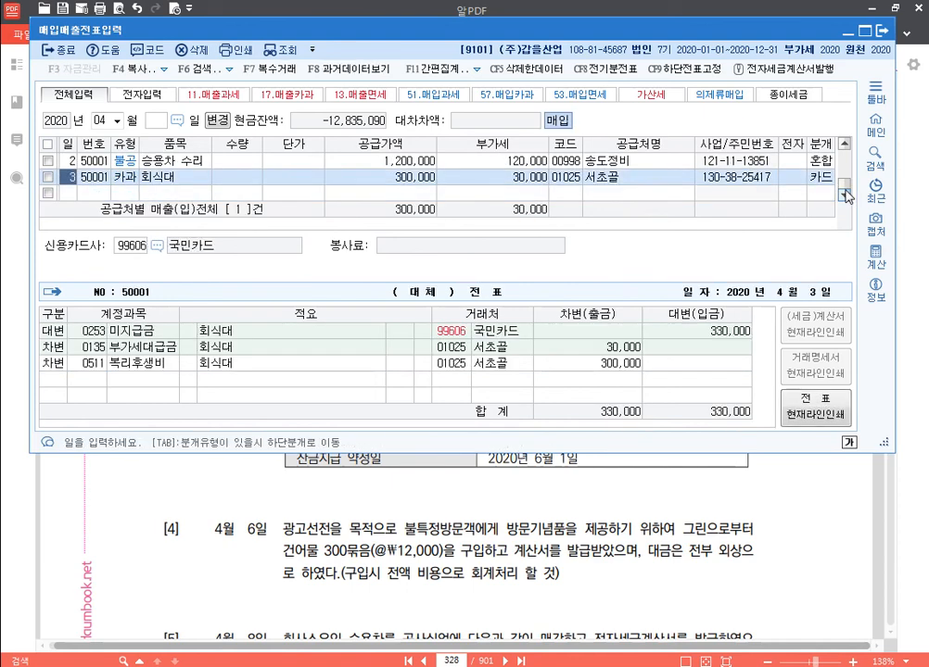